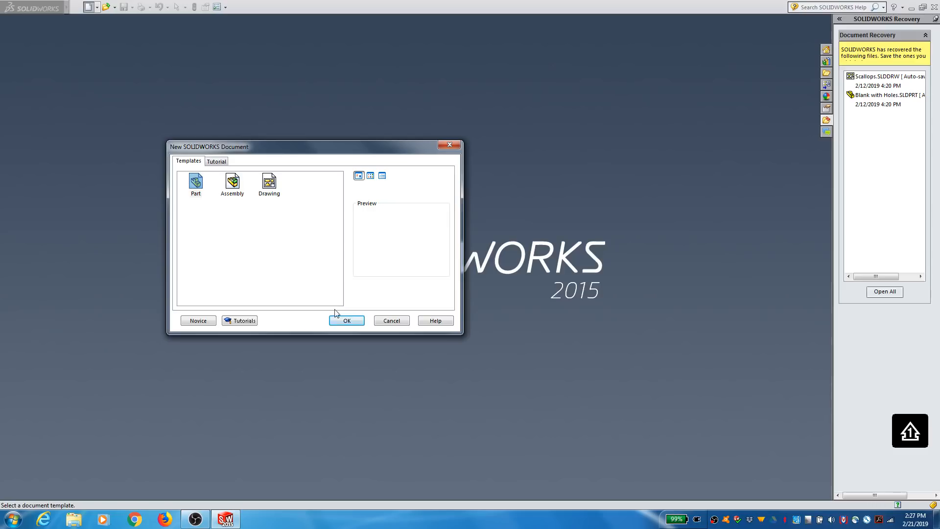
Create a new document from the Part template.
click(345, 321)
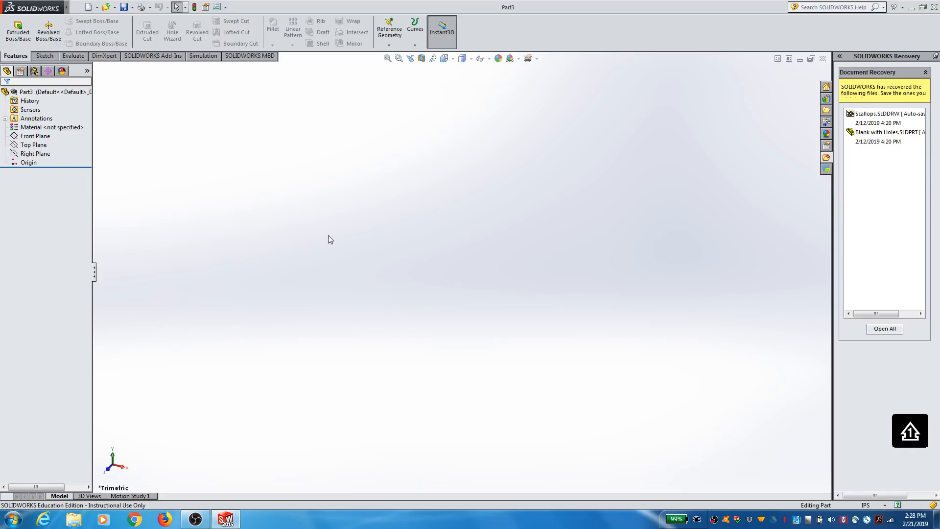
Look over the sketch and feature command sets and the entries of the new part's feature tree.
click(45, 56)
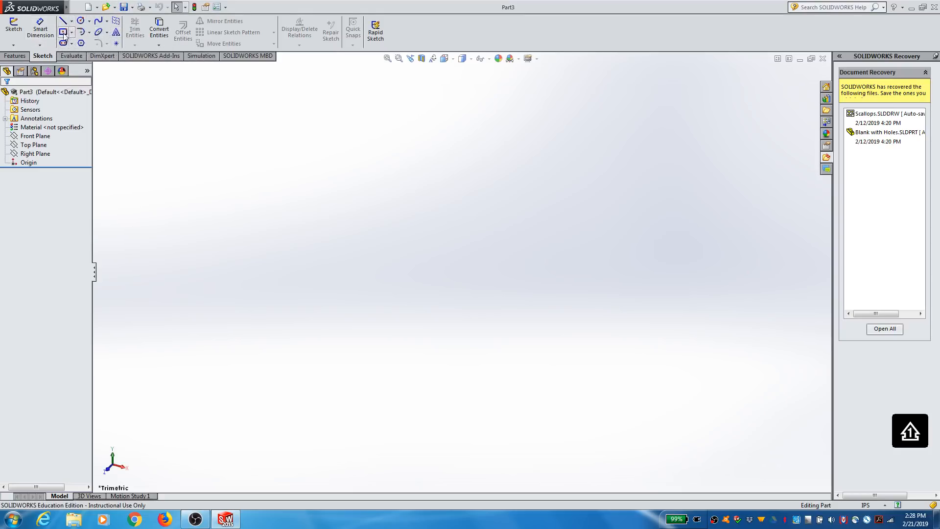
click(15, 55)
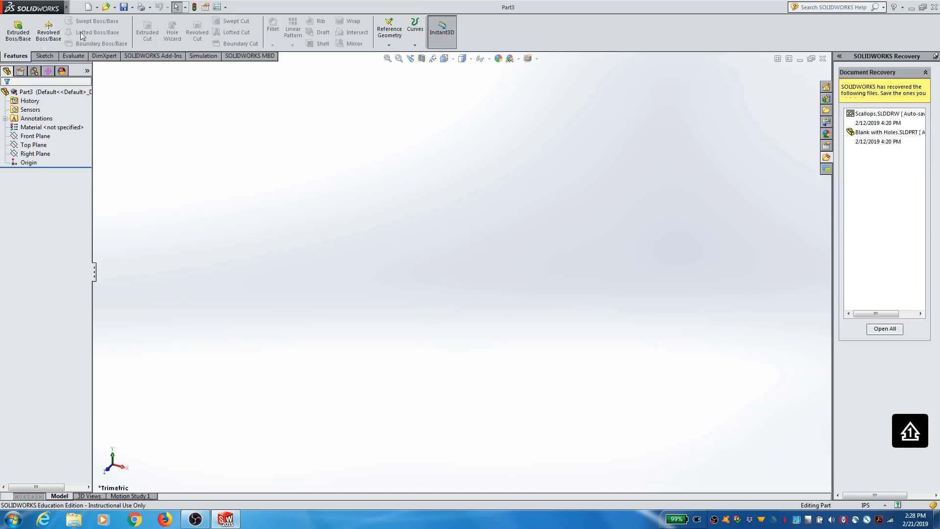
click(41, 57)
click(25, 56)
click(48, 58)
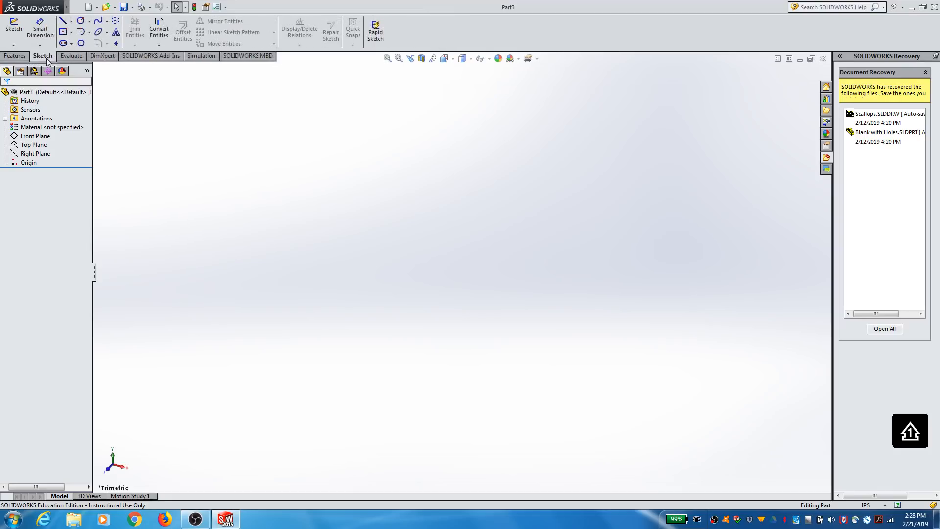
click(16, 57)
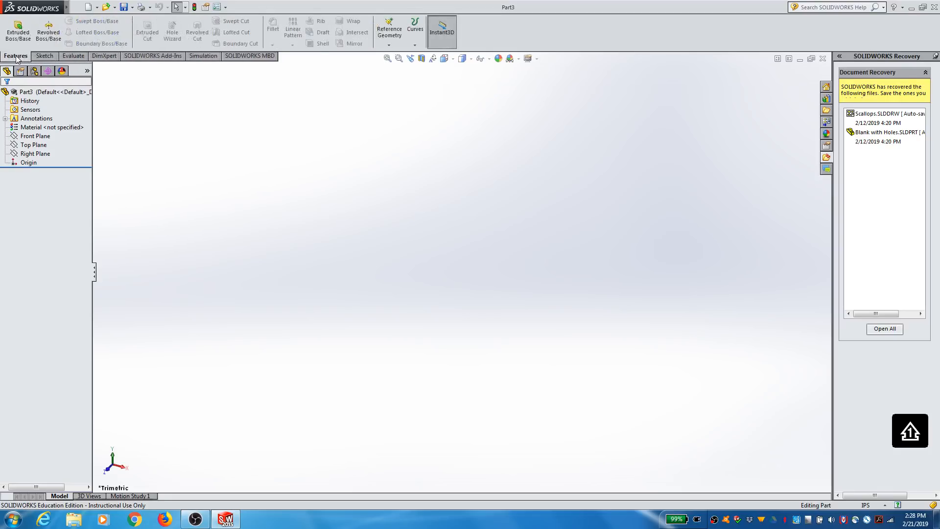
double_click(15, 92)
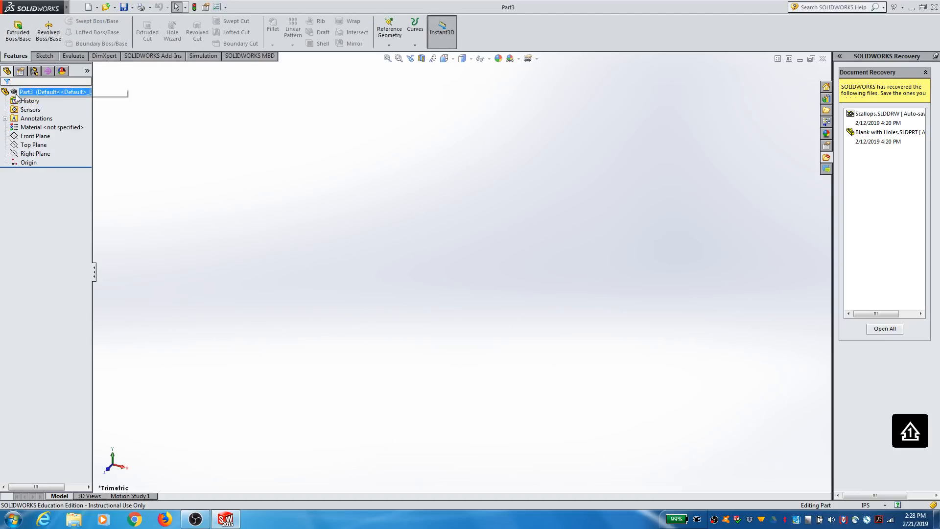
click(35, 153)
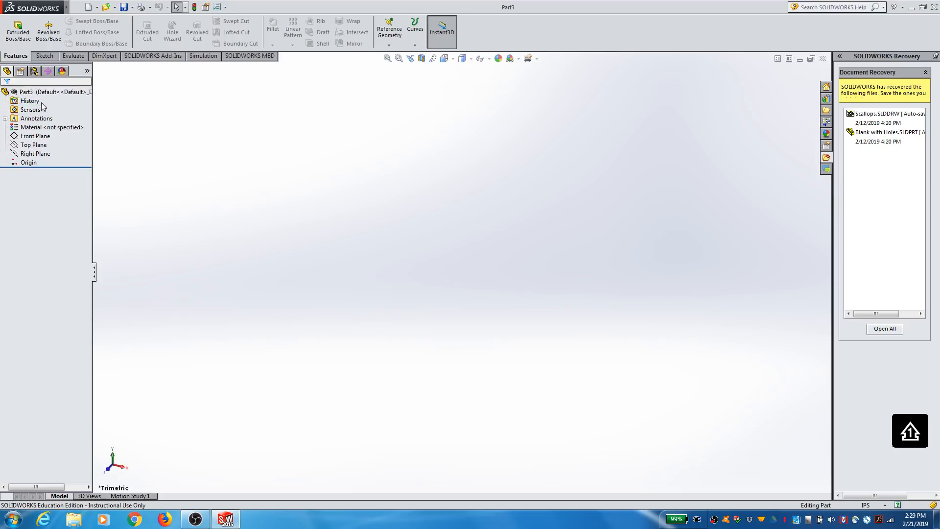
click(70, 128)
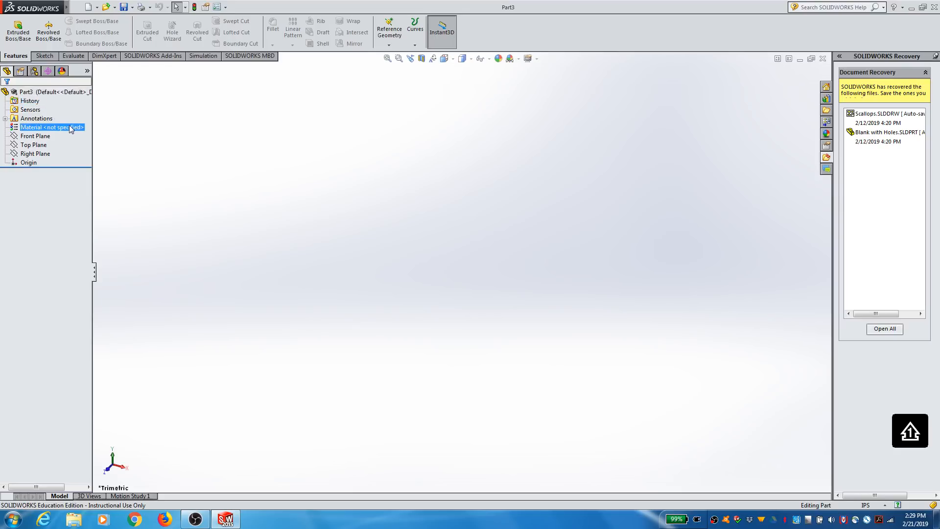
click(41, 128)
Start a new sketch on the Front Plane.
click(44, 56)
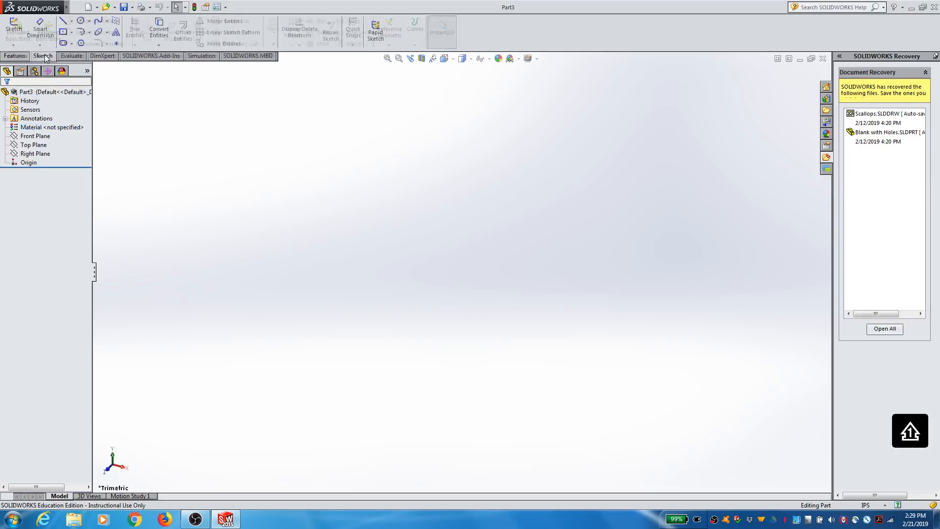
click(14, 30)
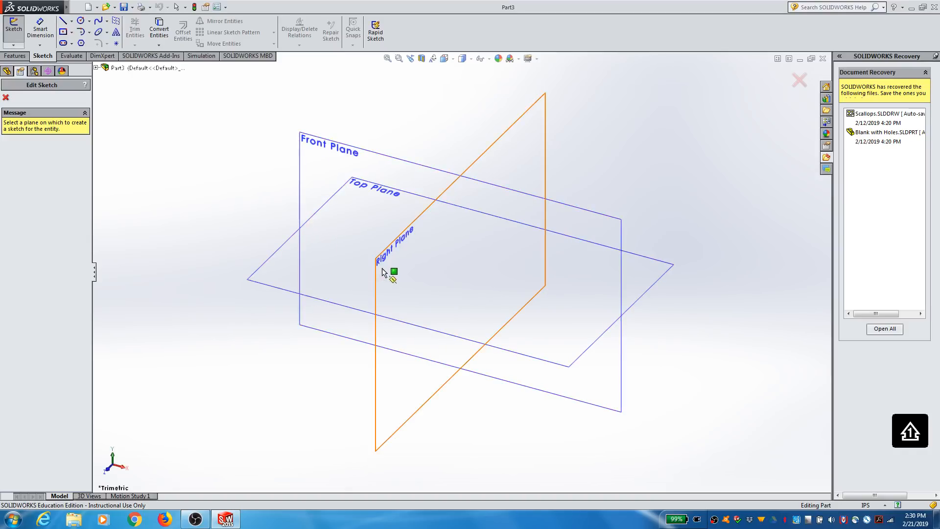
click(328, 170)
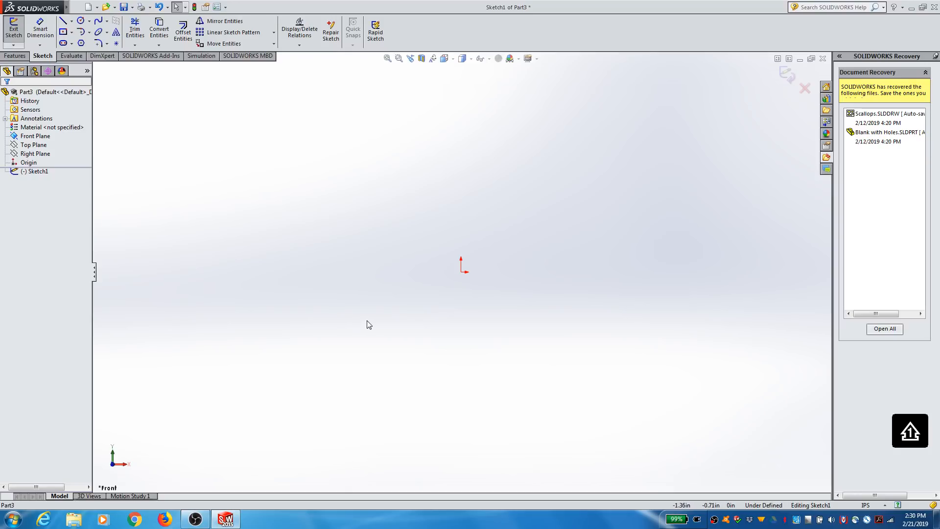
Sketch a center rectangle about 1.46 in wide and 1.24 in high, centred on the origin, and exit the sketch.
click(64, 32)
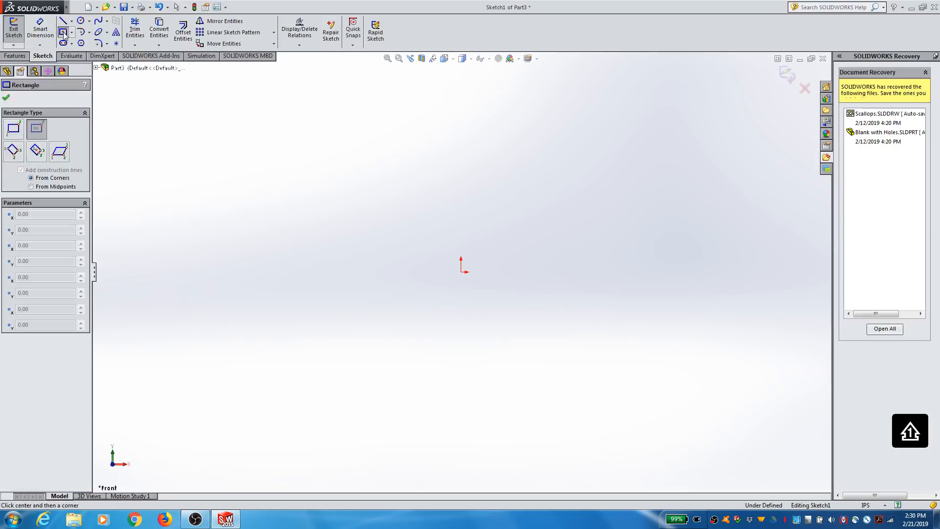
click(461, 271)
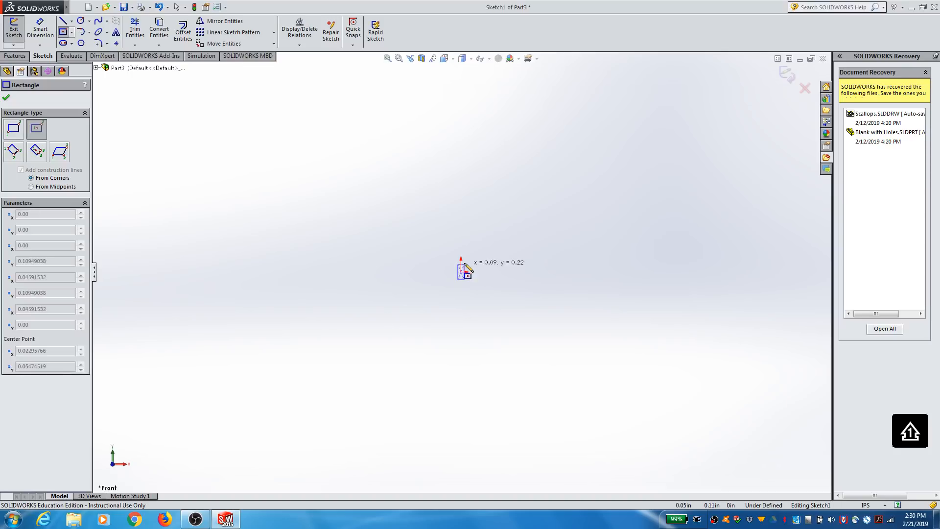
click(512, 229)
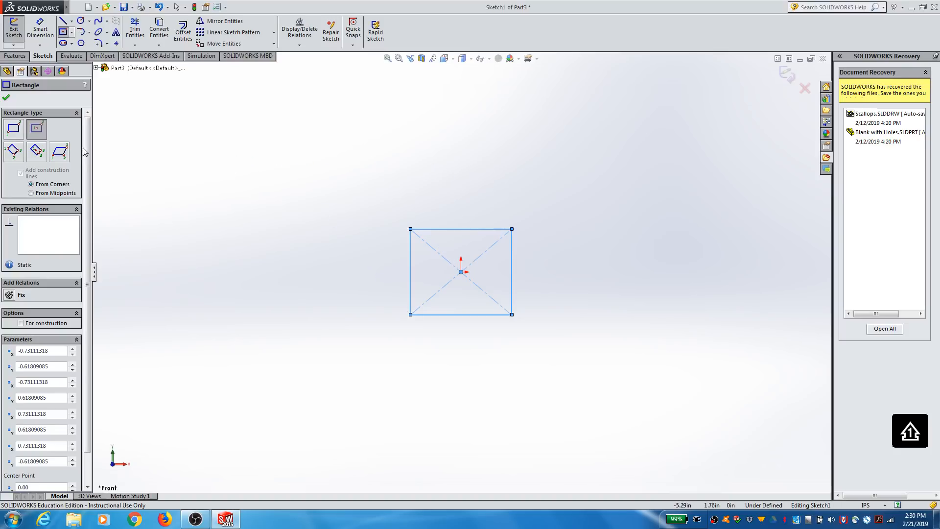
click(6, 97)
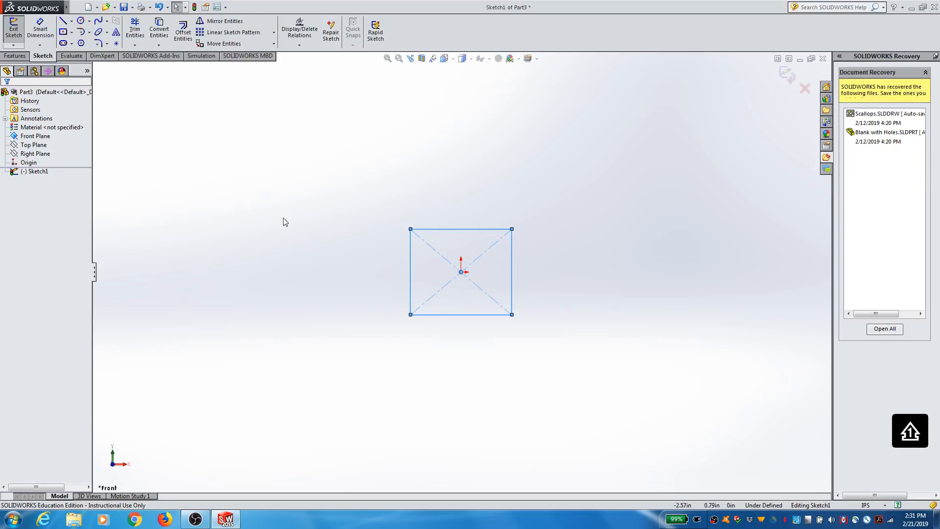
click(12, 37)
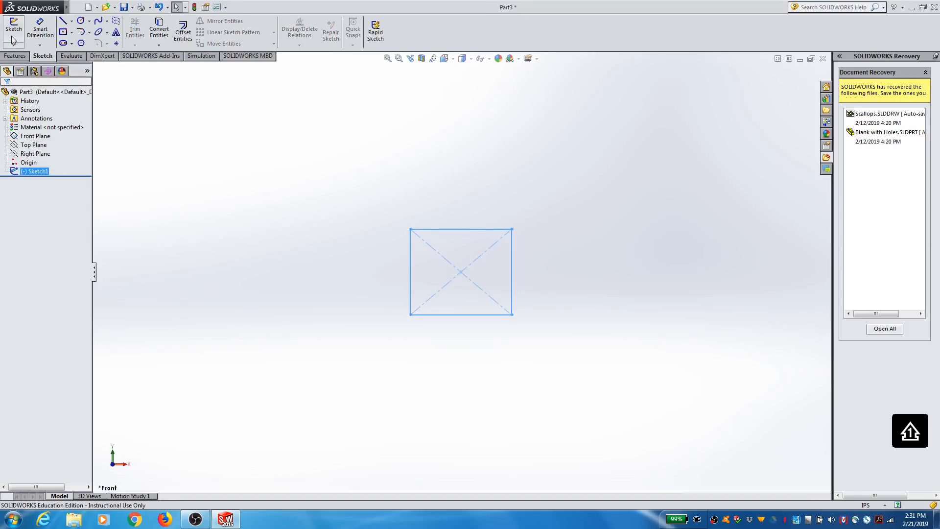
Start an Extruded Boss/Base from the rectangle, shrink the sketched rectangle around its centre in the preview, and cancel the extrusion.
click(13, 56)
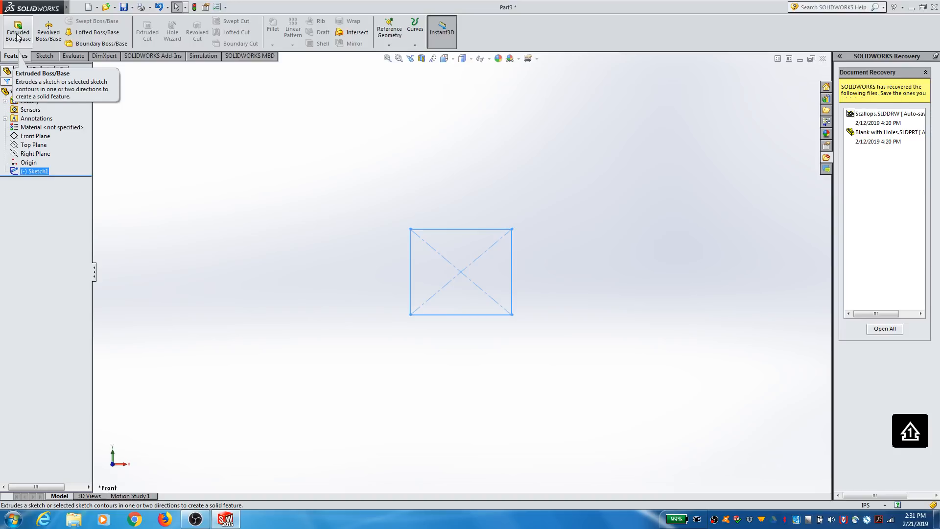
click(17, 38)
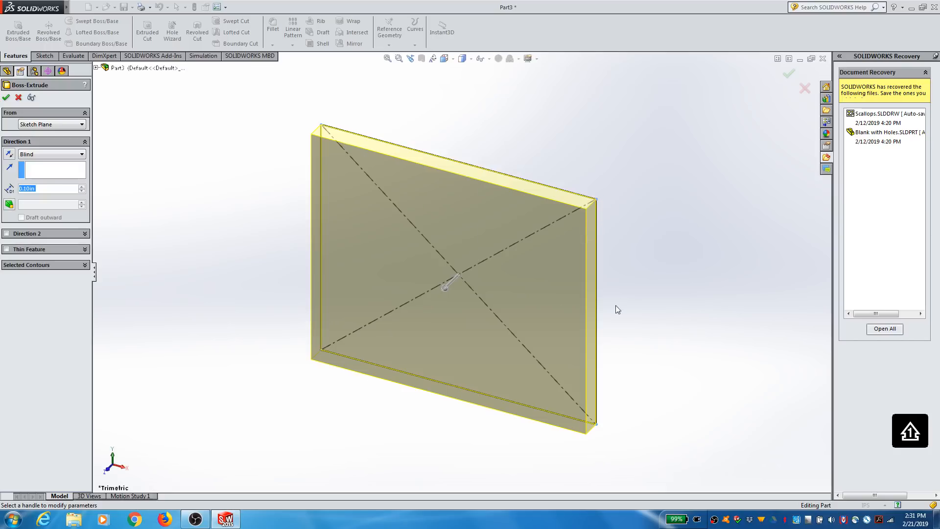
click(451, 280)
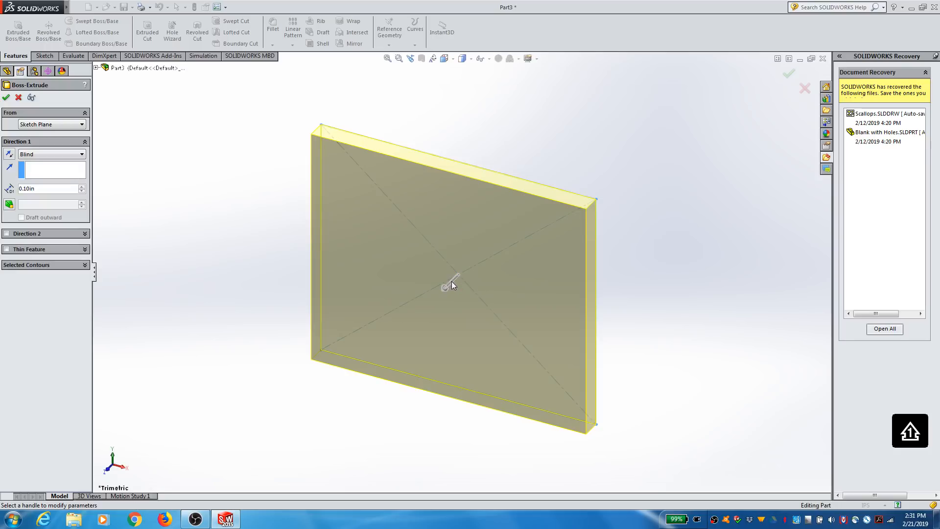
mouse_move(450, 279)
mouse_down()
mouse_move(439, 295)
mouse_move(449, 280)
mouse_up()
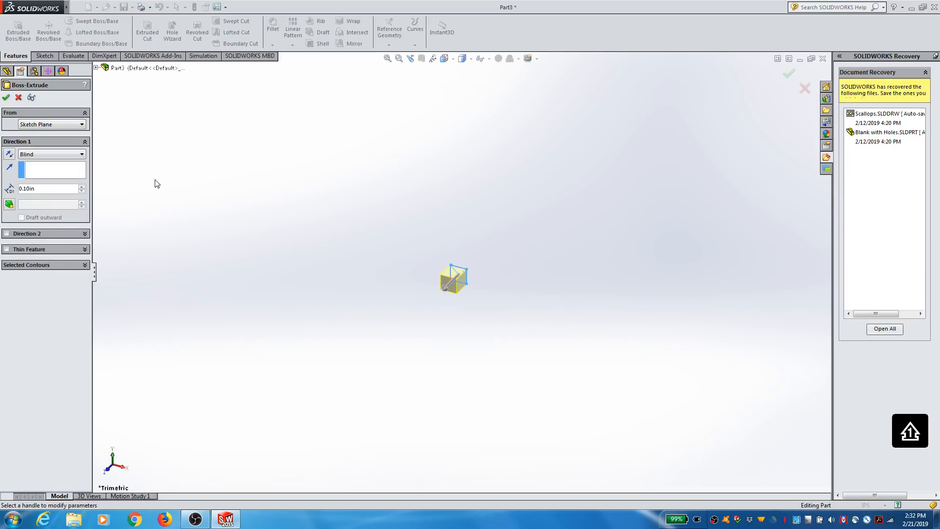
click(19, 97)
Extrude the shrunken rectangle as a blind boss to a depth of 0.07 in using the preview's depth arrow.
scroll(420, 286, down, 5)
scroll(332, 299, down, 4)
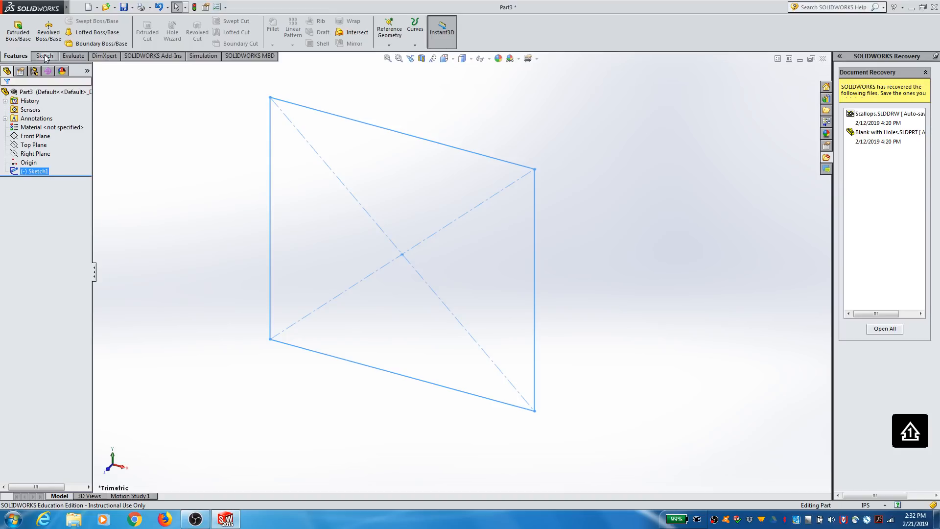
click(18, 30)
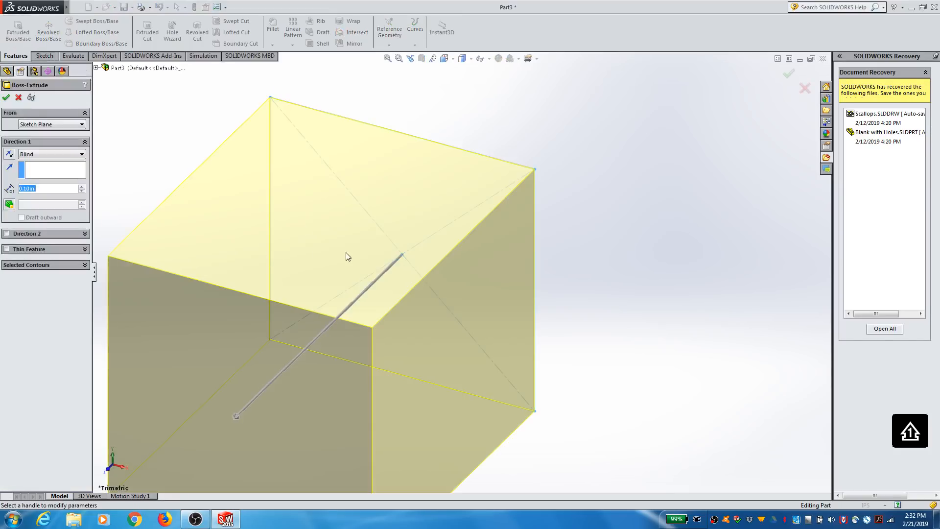
scroll(346, 257, up, 2)
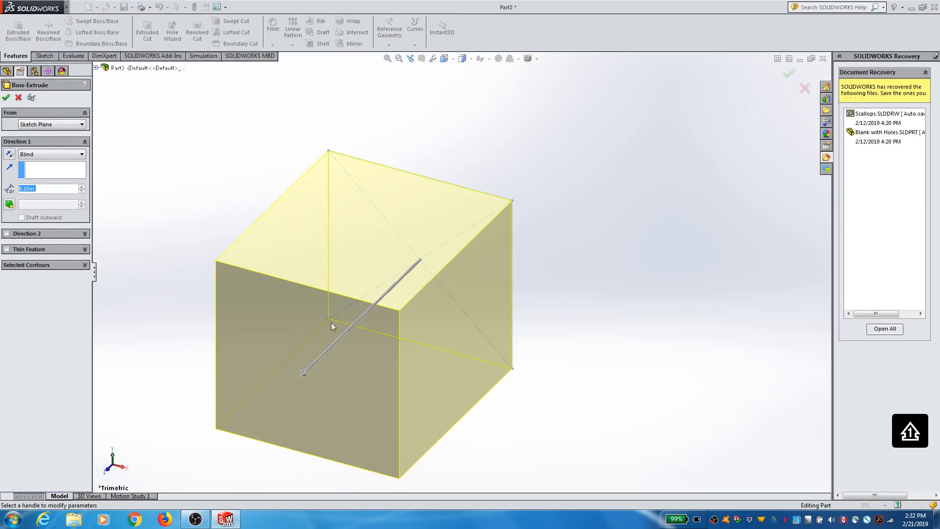
mouse_move(305, 374)
mouse_down()
mouse_move(368, 308)
mouse_move(307, 375)
mouse_move(376, 329)
mouse_move(356, 347)
mouse_up()
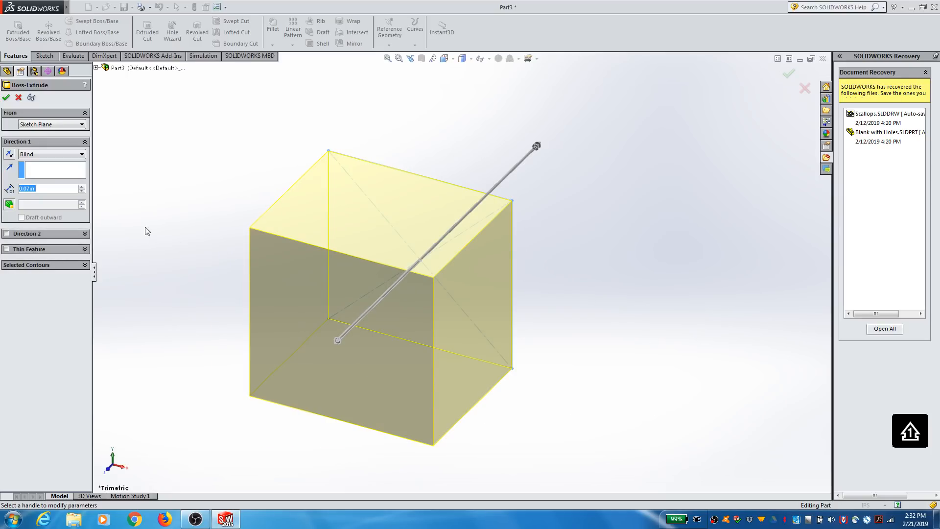
click(6, 99)
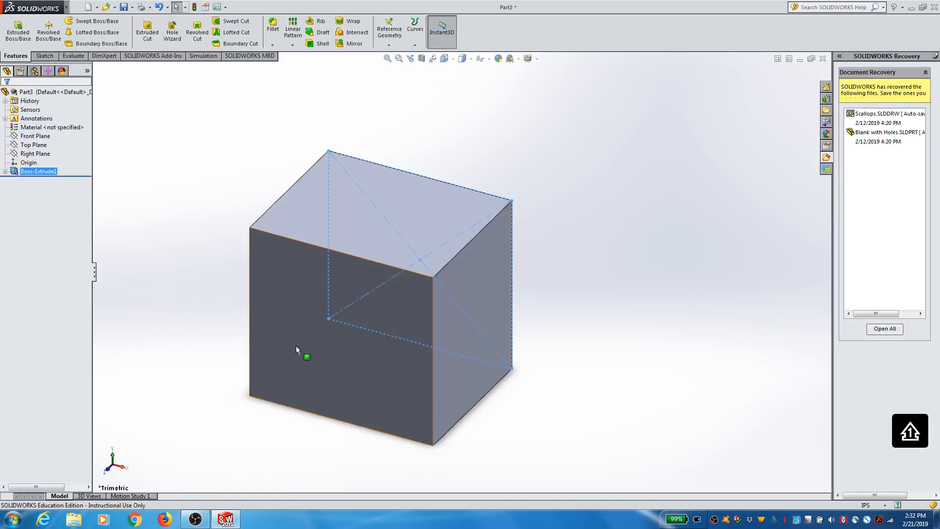
click(565, 342)
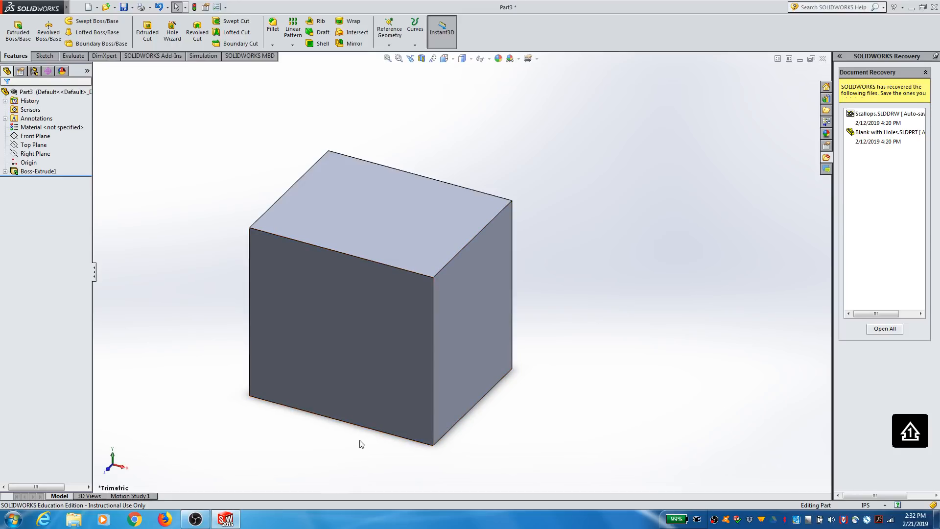
Save the part to the Desktop as MyFirstPart and close the document.
scroll(361, 444, down, 3)
scroll(448, 334, up, 4)
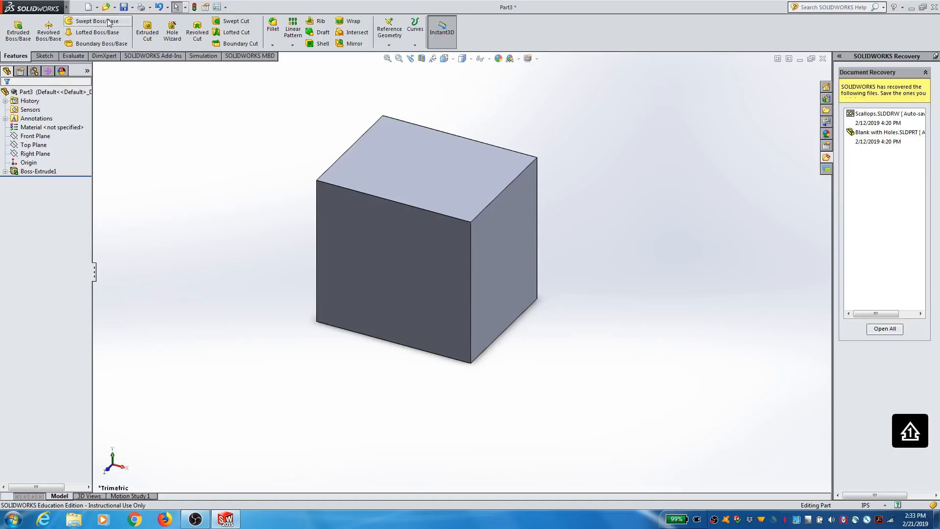
click(132, 8)
click(142, 20)
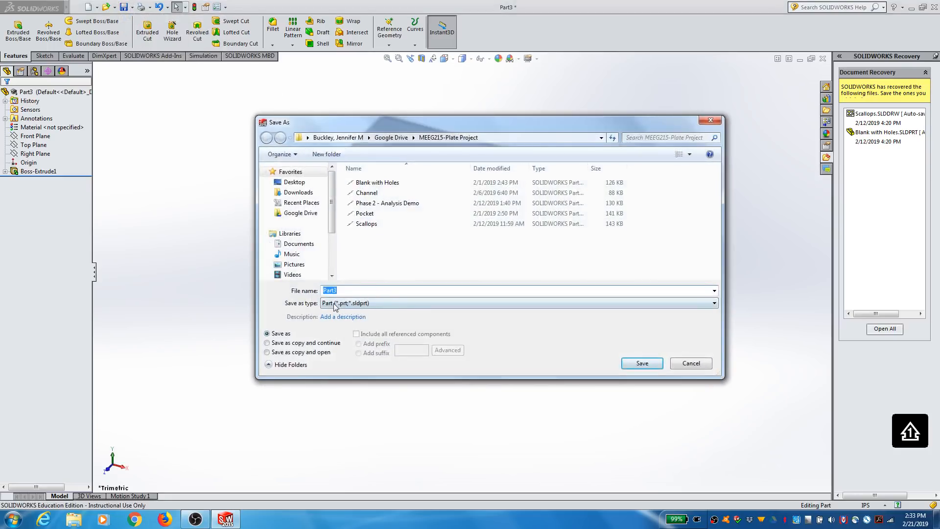
click(299, 182)
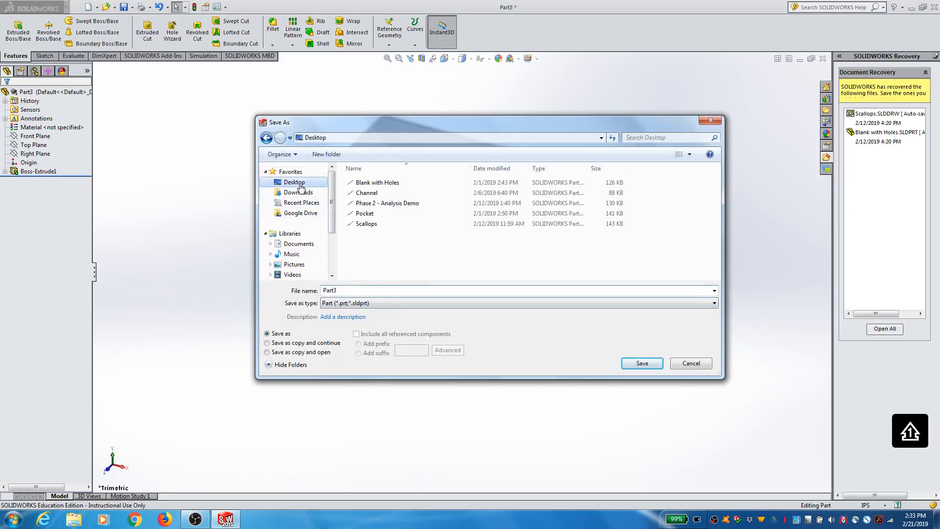
text(MyFirst)
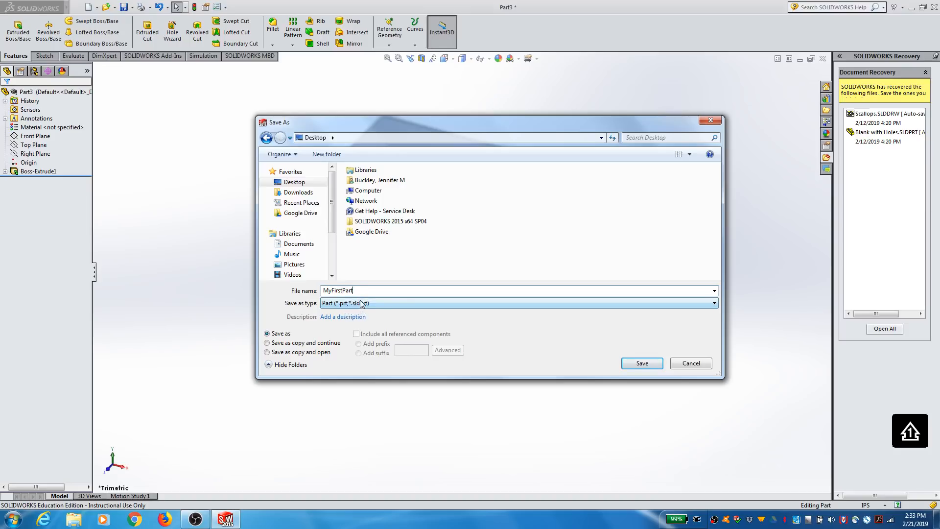
click(642, 363)
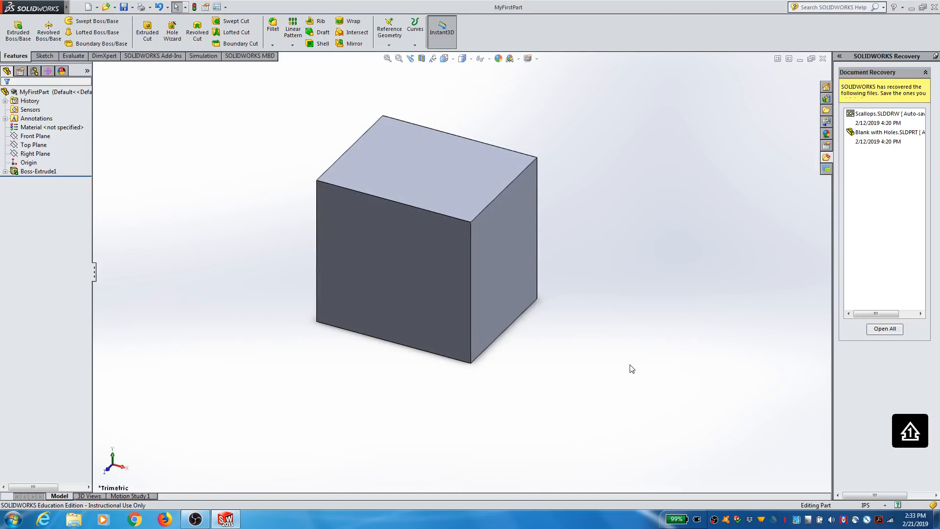
click(823, 58)
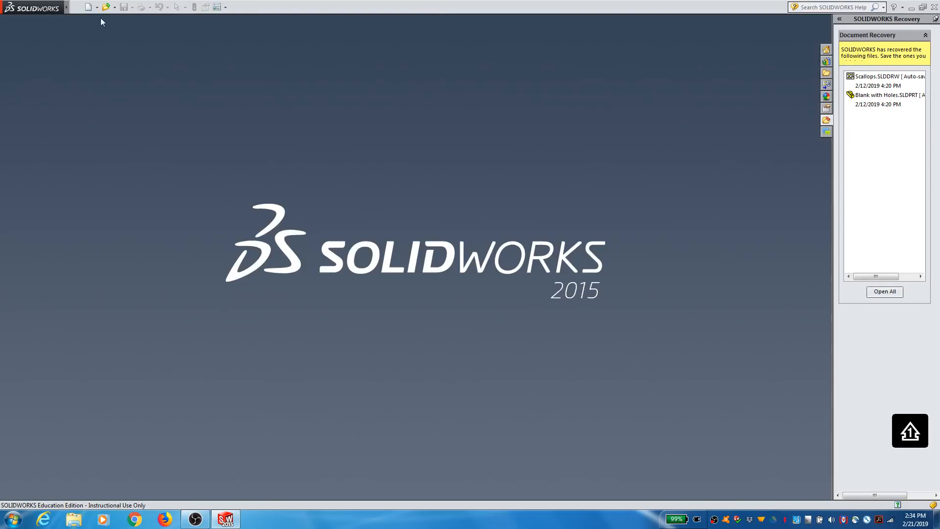
Create another new document from the Part template and bring up its sketch commands.
click(88, 7)
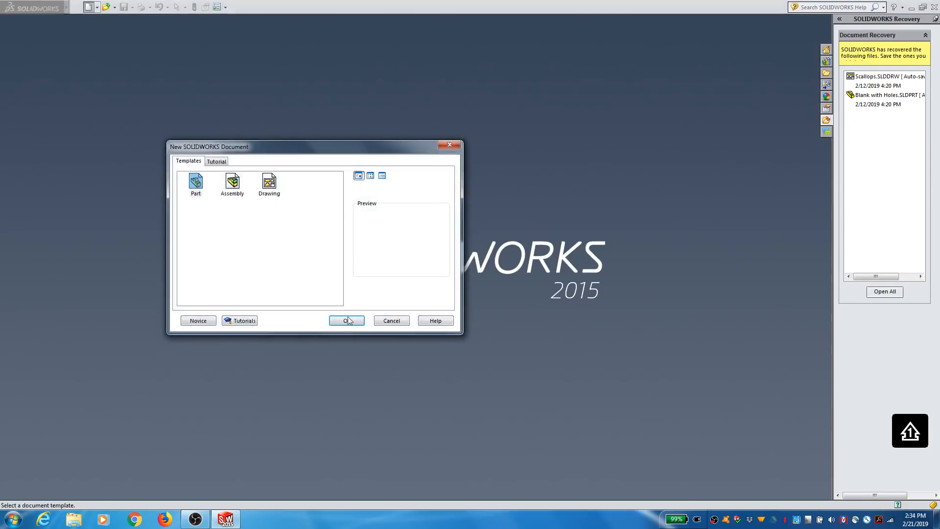
click(351, 322)
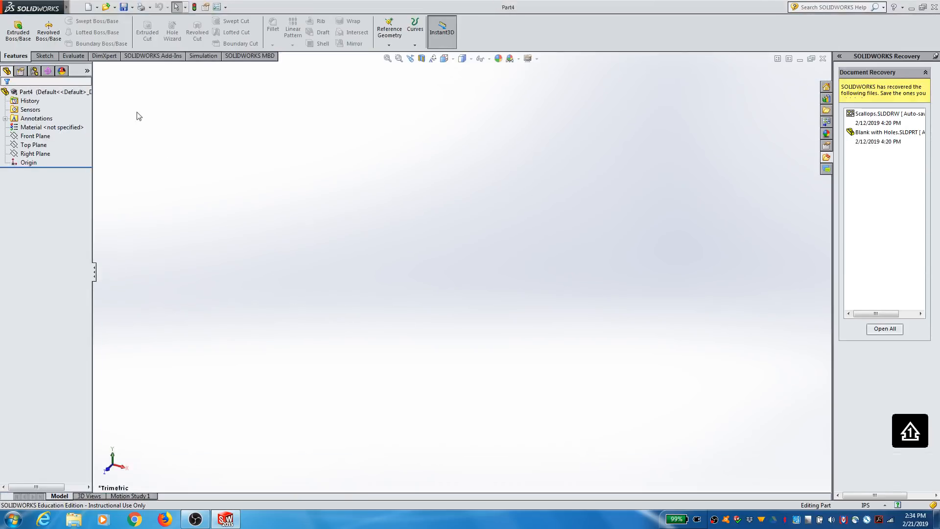
click(43, 56)
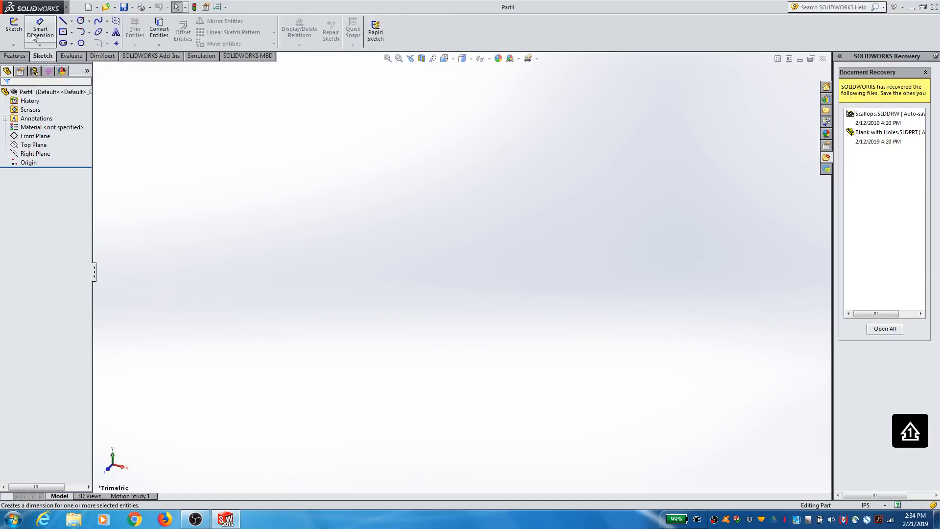
Sketch a center rectangle about 2.64 by 2.62 in on the Front Plane, centred on the origin.
click(14, 24)
click(317, 158)
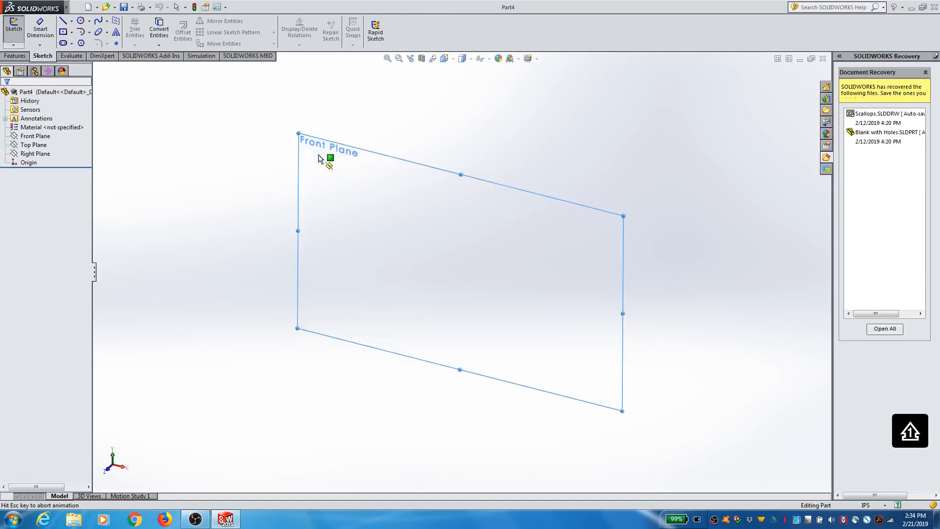
click(63, 32)
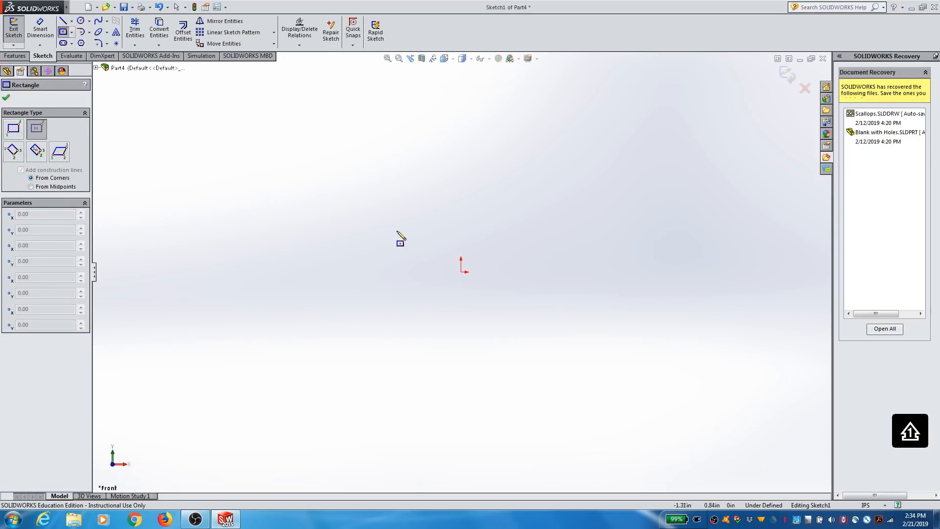
click(460, 273)
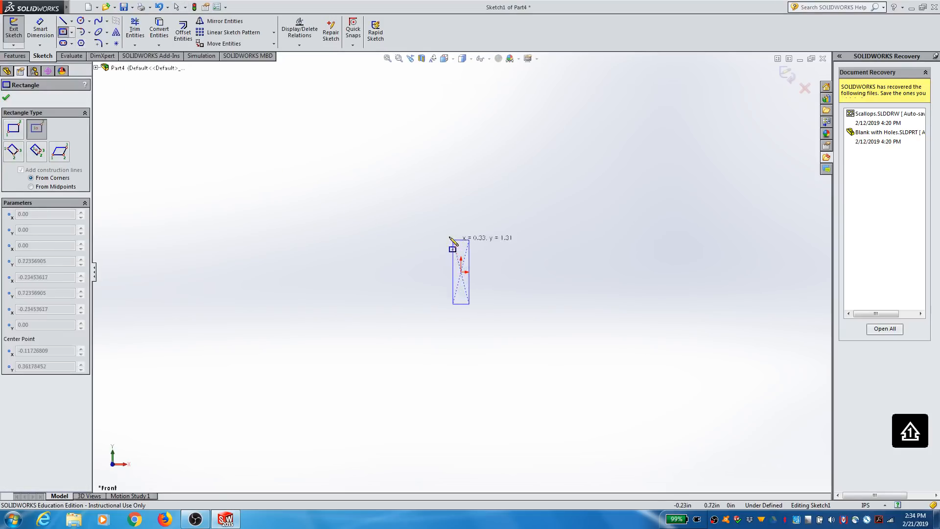
click(396, 208)
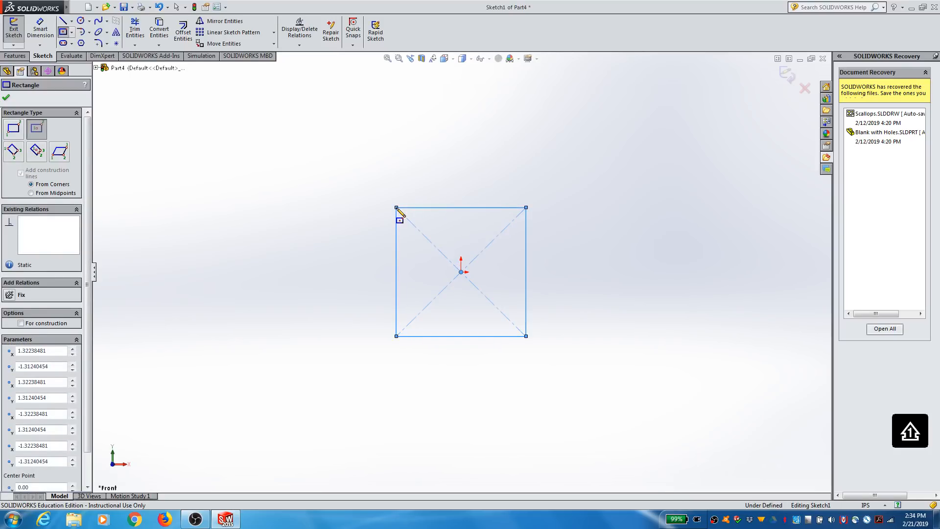
click(6, 98)
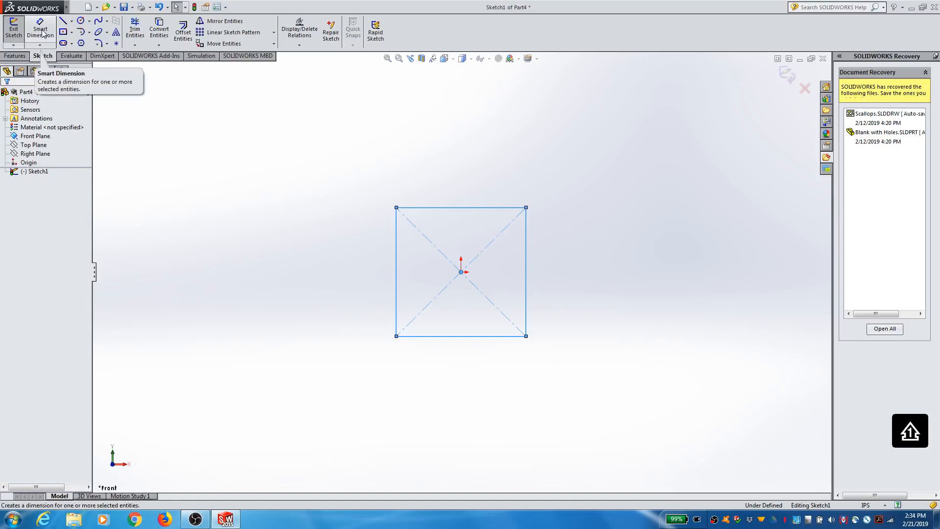
Dimension the rectangle's top edge with Smart Dimension and set its width to 1 in.
click(41, 32)
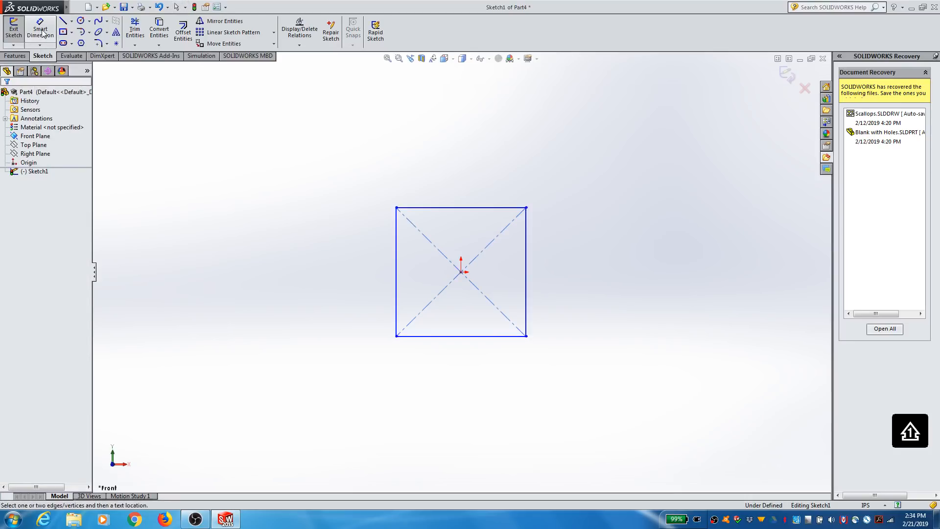
click(442, 208)
click(455, 171)
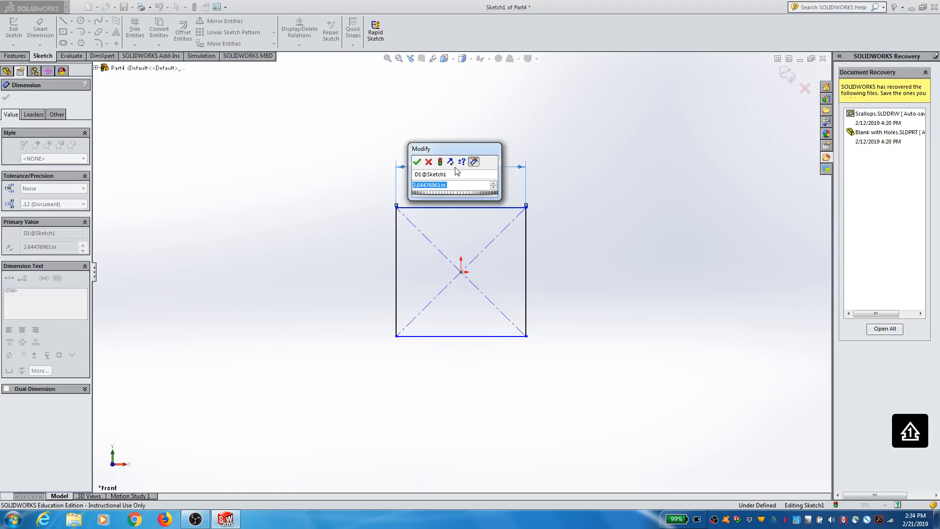
text(1)
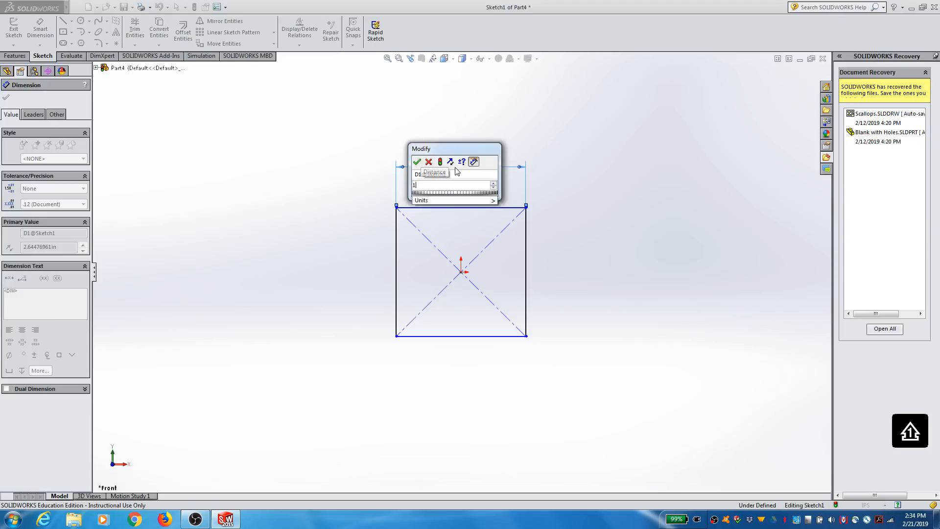
key(Return)
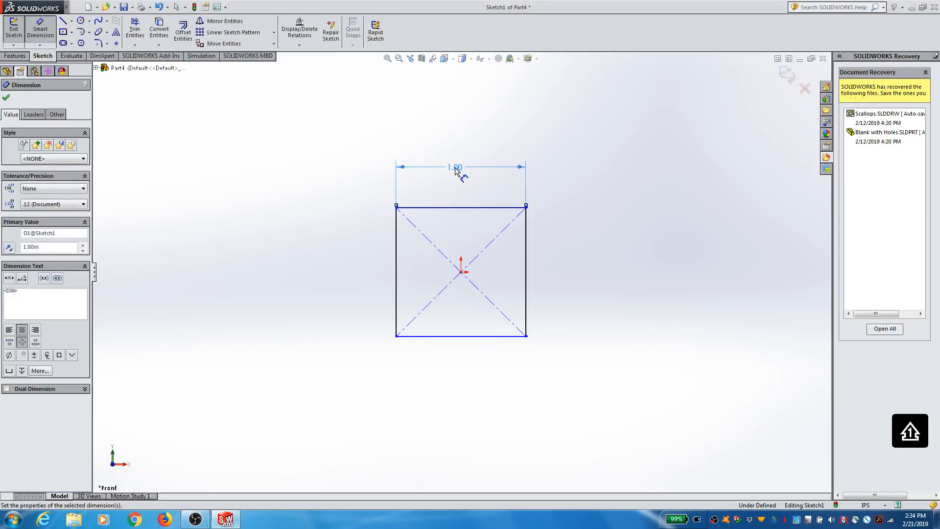
Dimension the rectangle's right edge, set its height to 1 in, and finish dimensioning.
click(527, 267)
click(576, 268)
text(1)
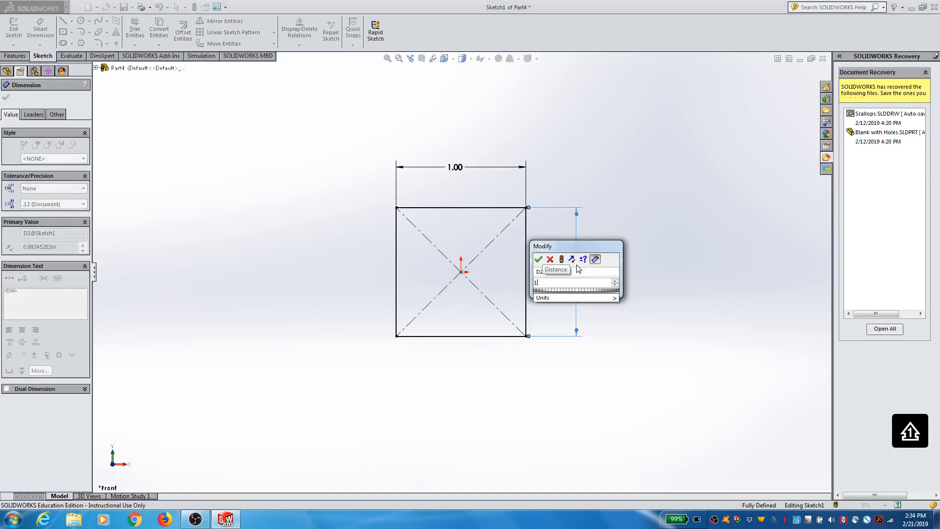
key(Return)
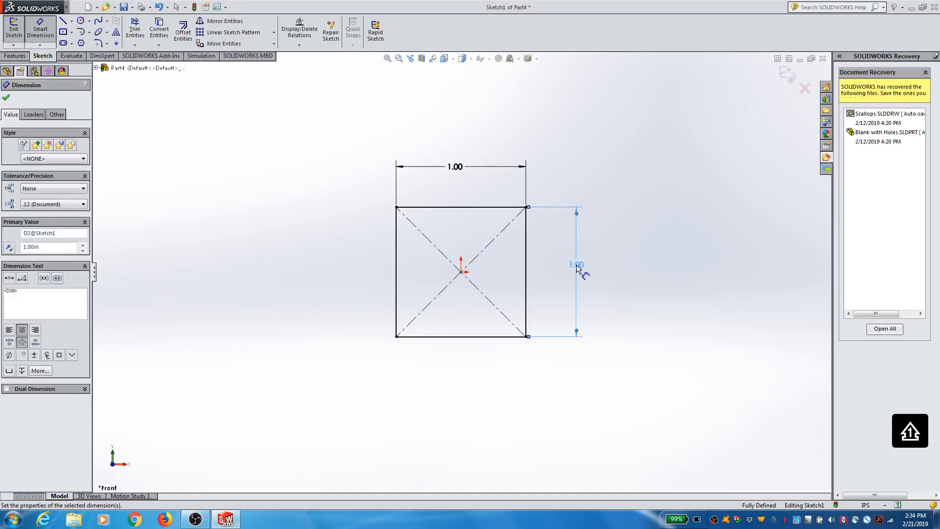
click(6, 97)
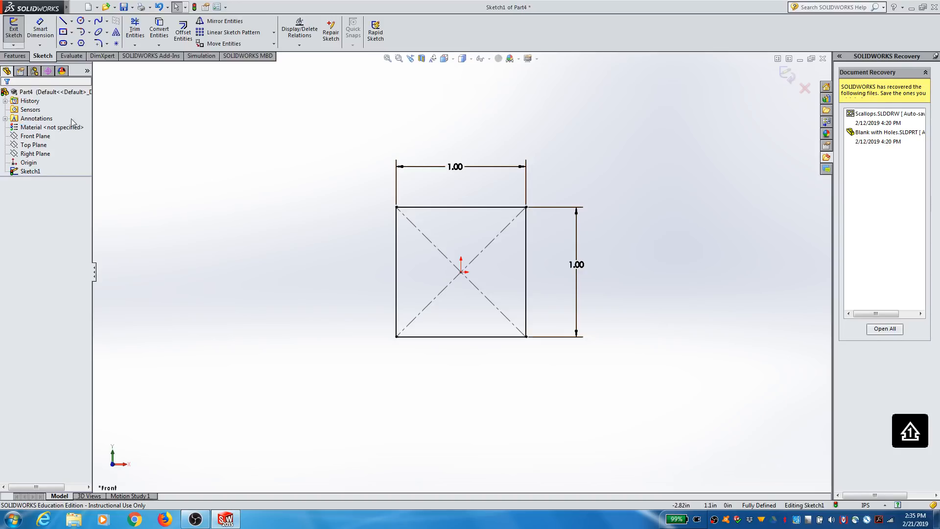
Check the part's unit system in the Units section of its document properties, and close the settings.
right_click(52, 98)
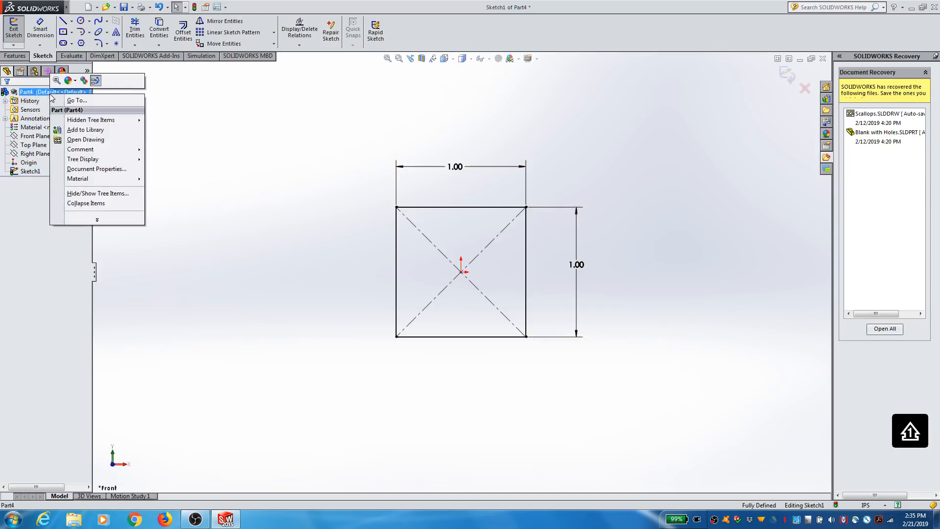
click(41, 93)
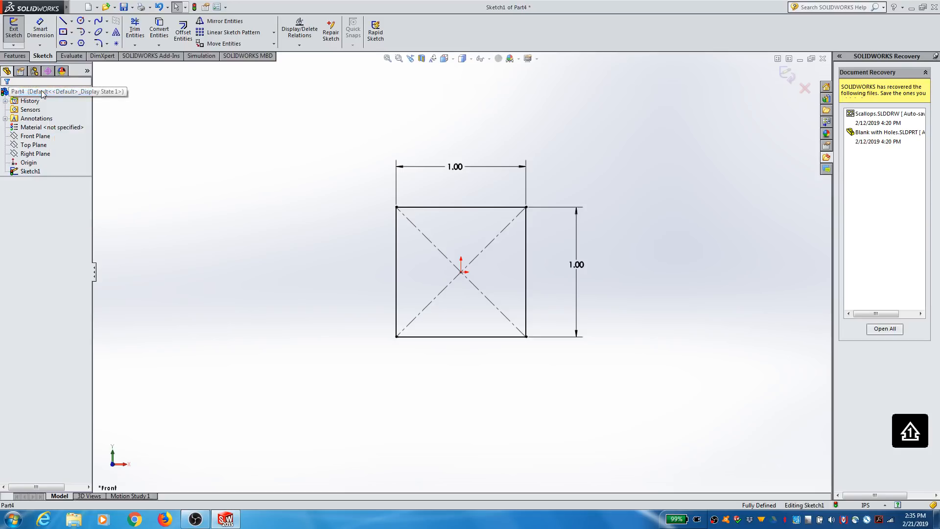
right_click(70, 94)
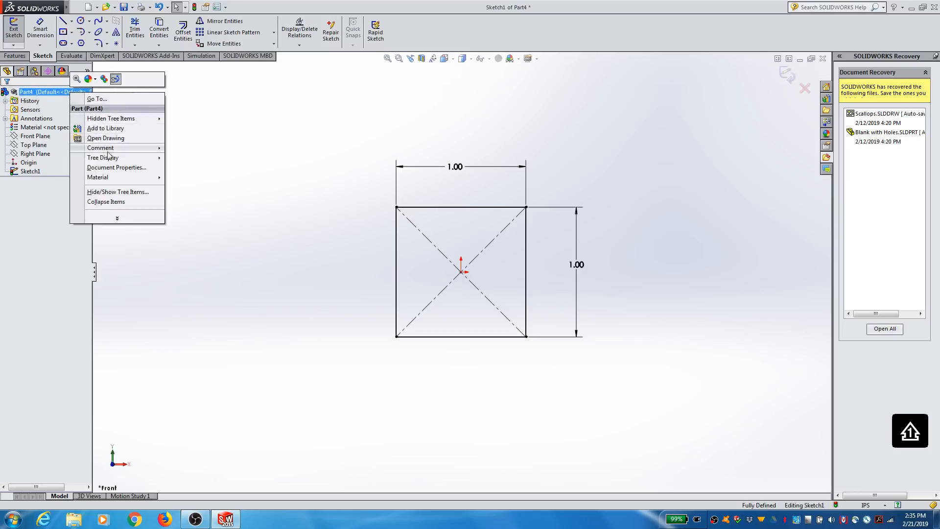
click(115, 170)
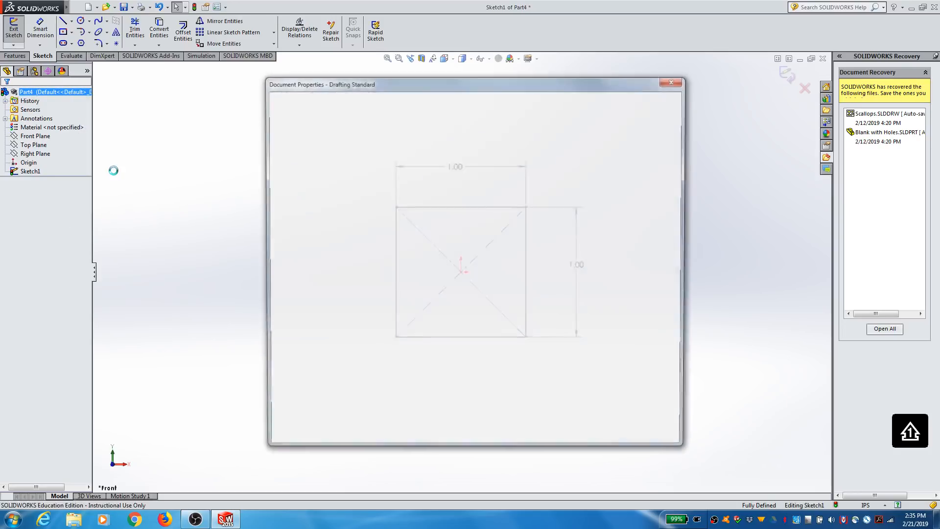
click(284, 177)
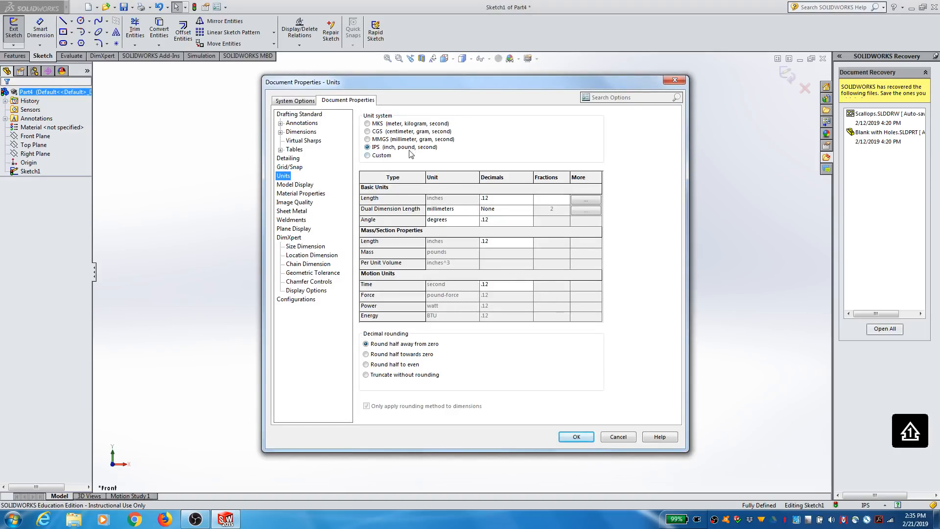
click(576, 436)
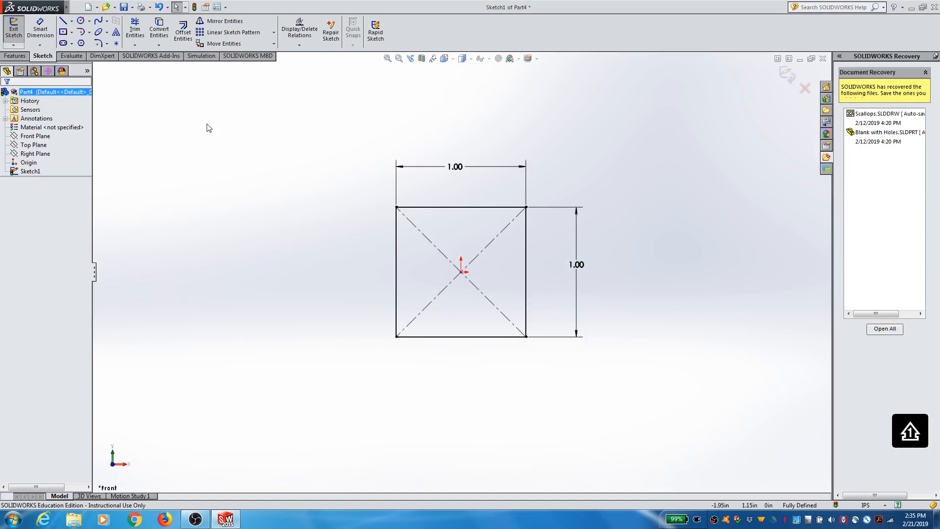
Exit the sketch and set up an Extruded Boss/Base of the square with a blind depth of 1 in.
click(14, 30)
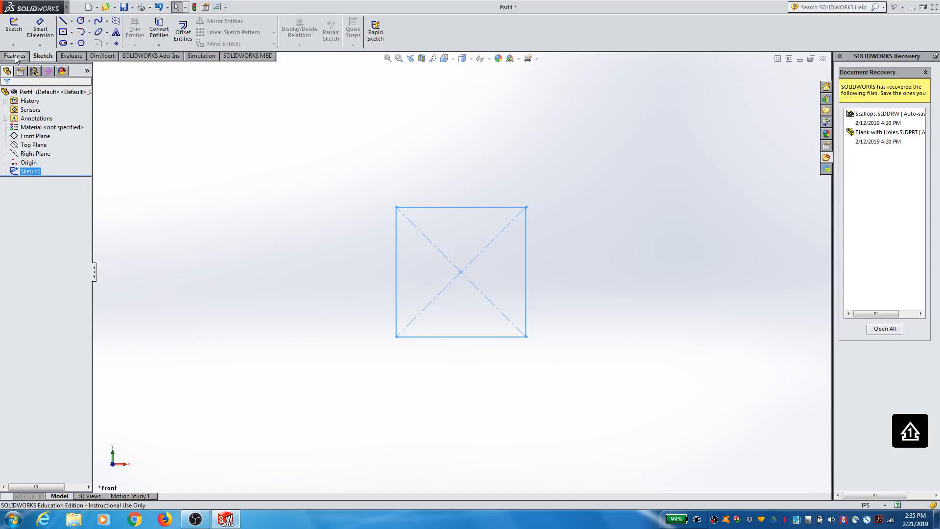
click(14, 56)
click(17, 46)
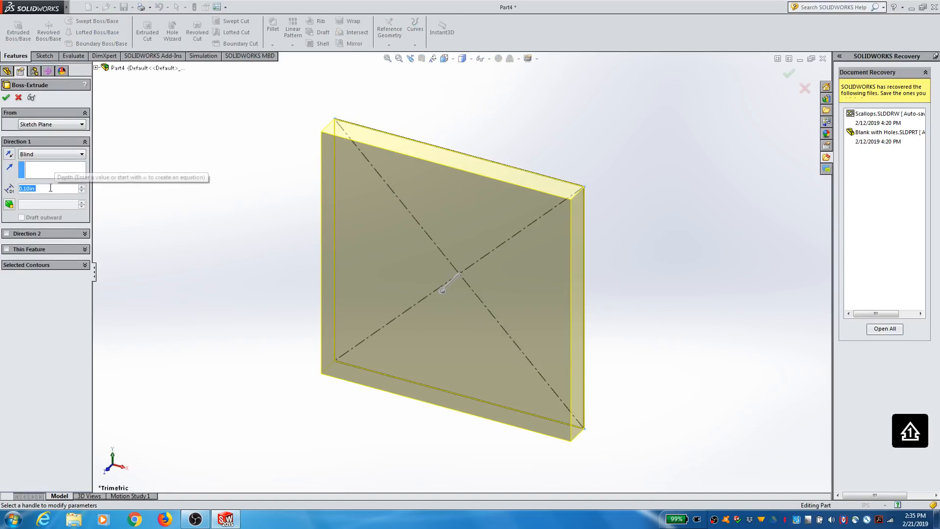
text(1)
key(Return)
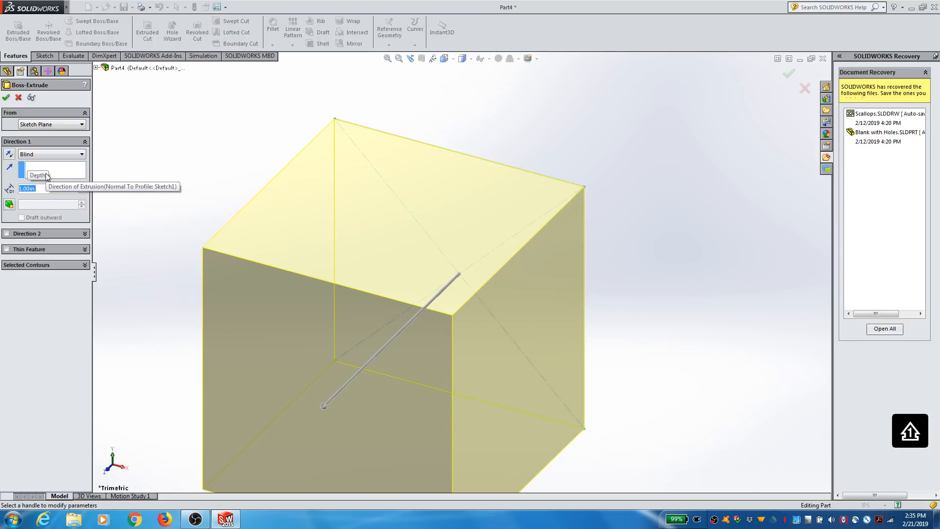
scroll(160, 210, up, 2)
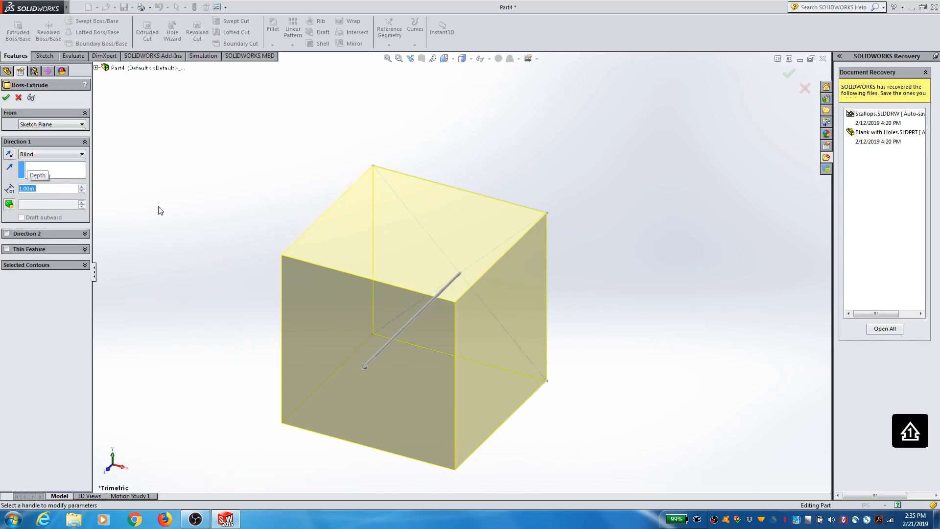
Preview the extrusion with its direction reversed and with the Mid Plane end condition, returning it to Blind.
click(33, 154)
click(33, 156)
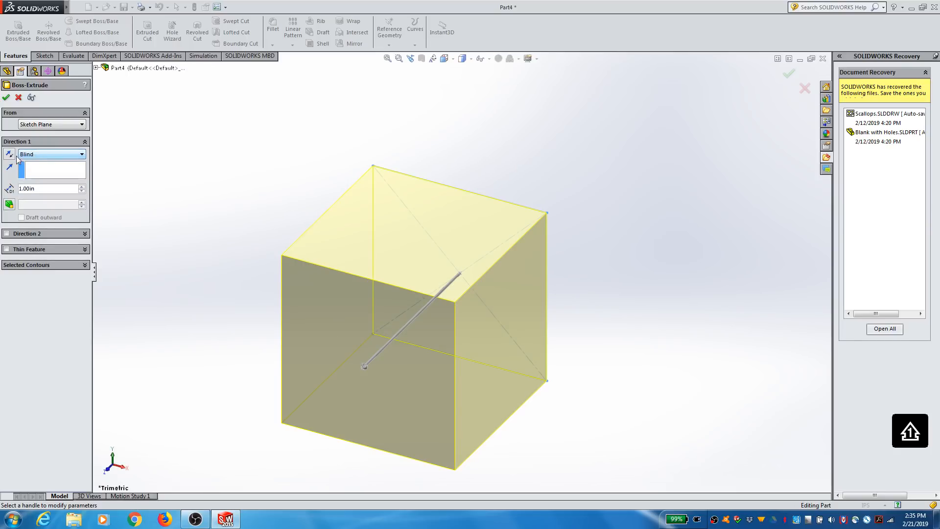
click(10, 154)
click(10, 154)
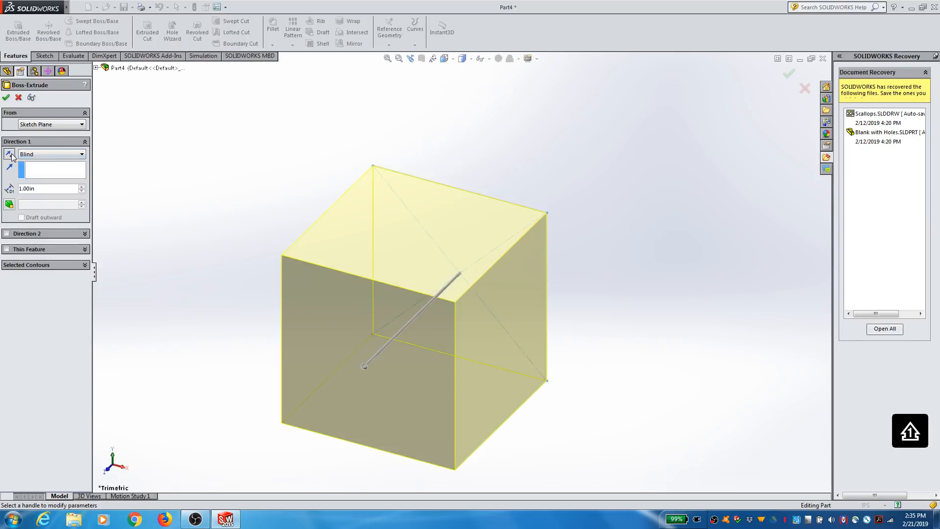
click(29, 154)
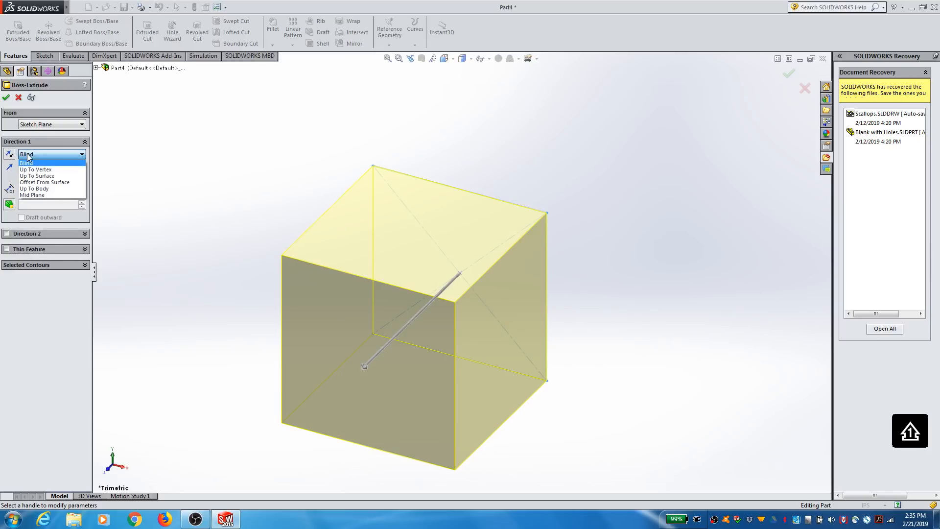
click(45, 194)
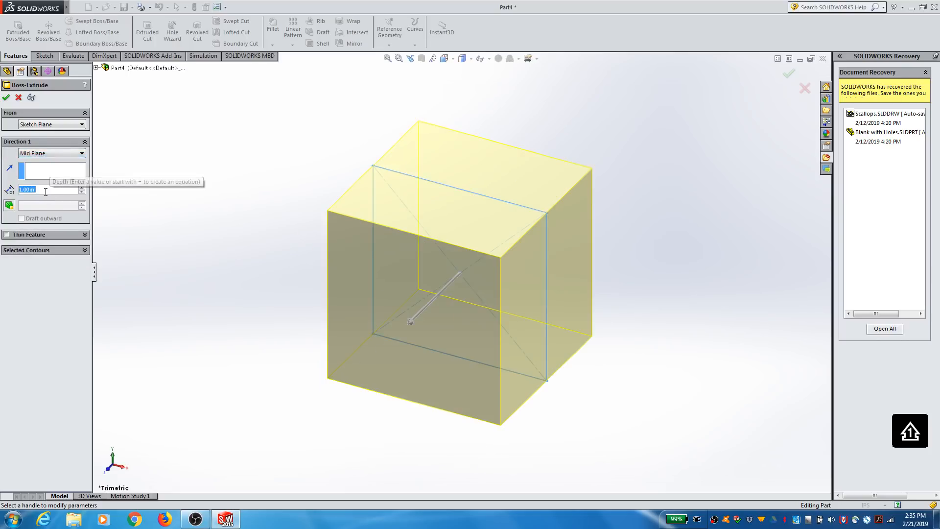
click(39, 154)
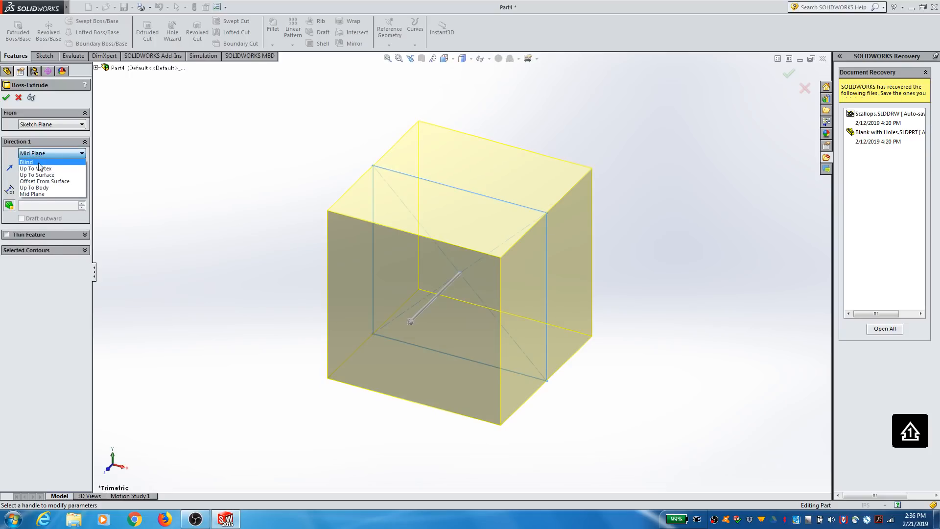
click(40, 162)
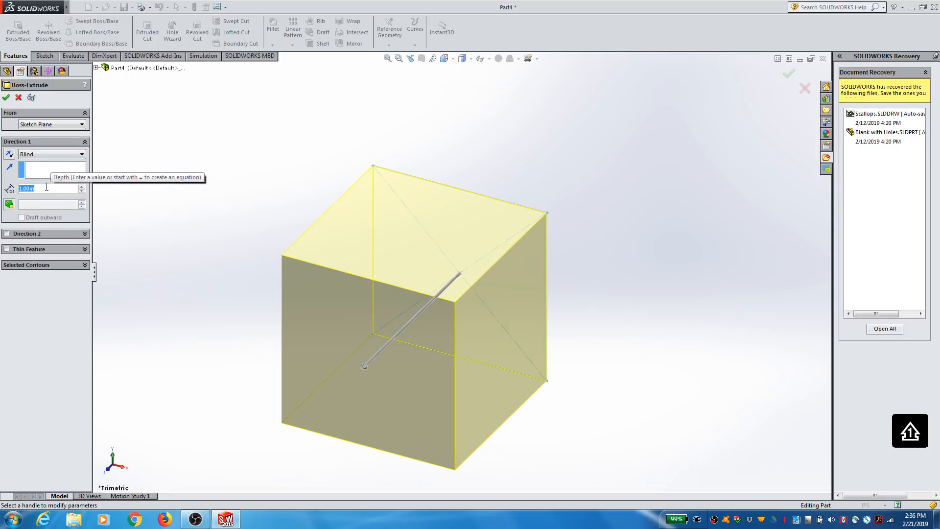
Try an extrusion depth of 0.5 in and return the depth to 1 in.
text(0.5)
key(Return)
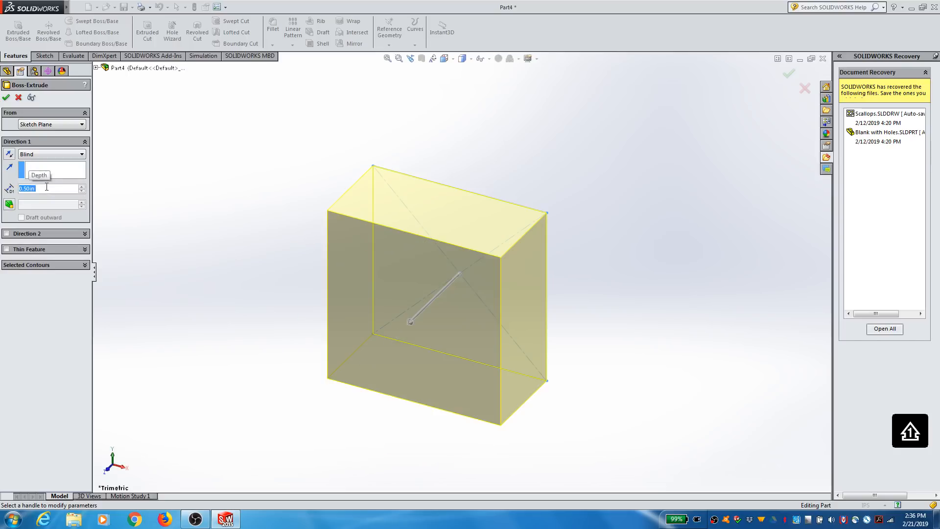
text(1)
key(Return)
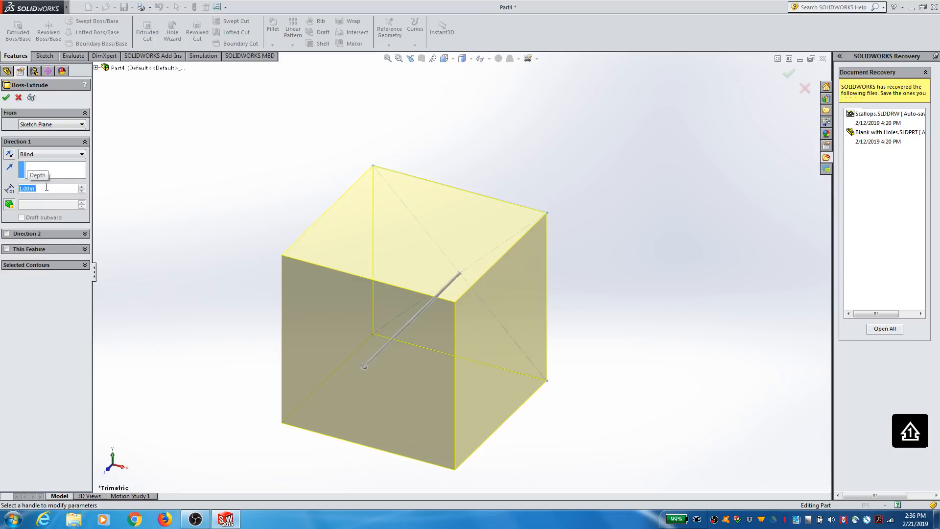
Accept the 1 in blind extrusion to create the cube, and clear the selection.
key(f)
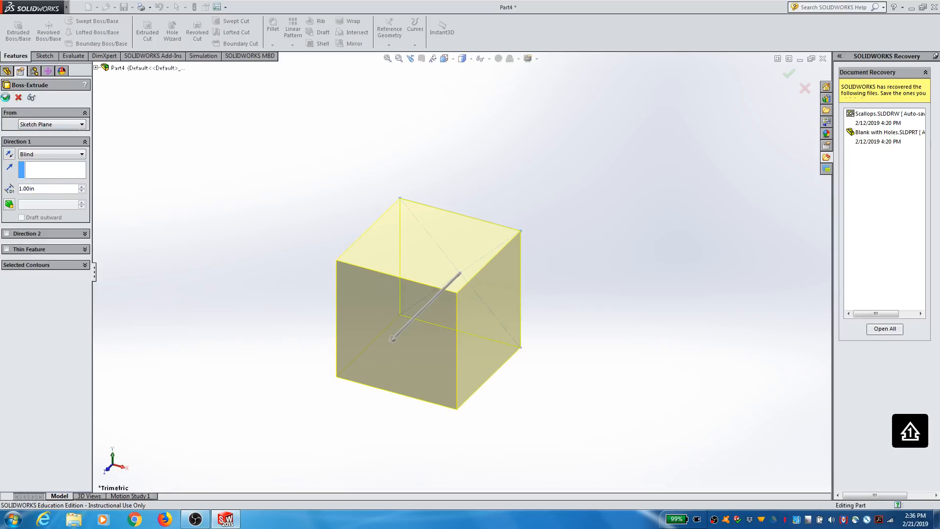
click(5, 97)
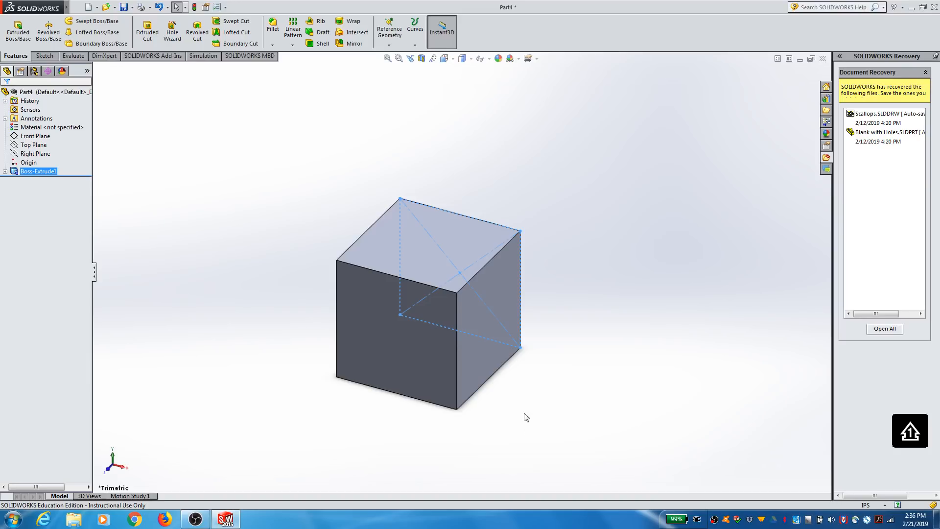
click(547, 353)
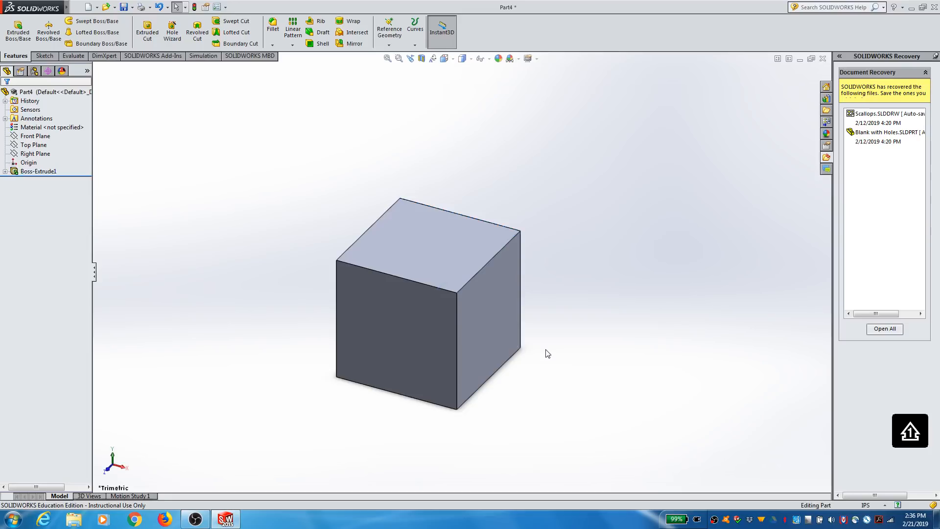
Highlight the Right, Top and Front planes to examine how they lie relative to the cube, and clear the selection.
click(35, 153)
ctrl+click(44, 146)
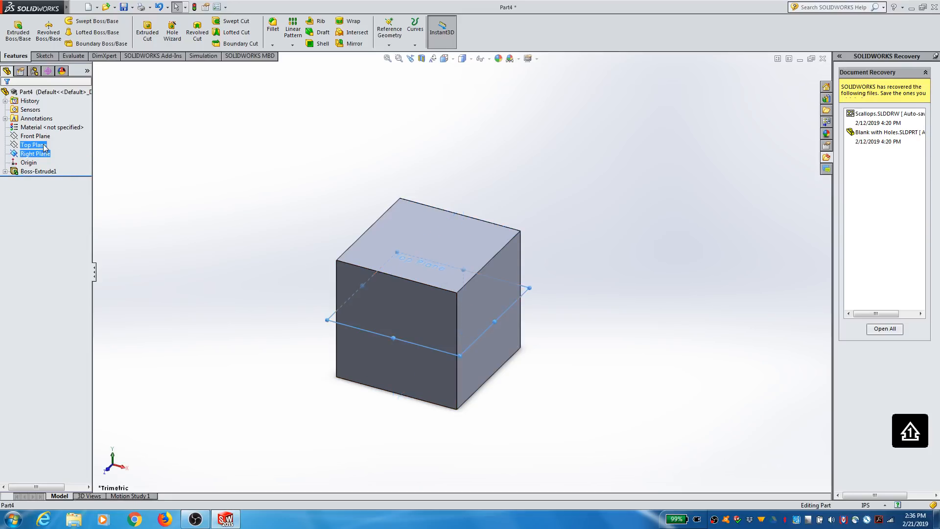
click(42, 135)
click(674, 195)
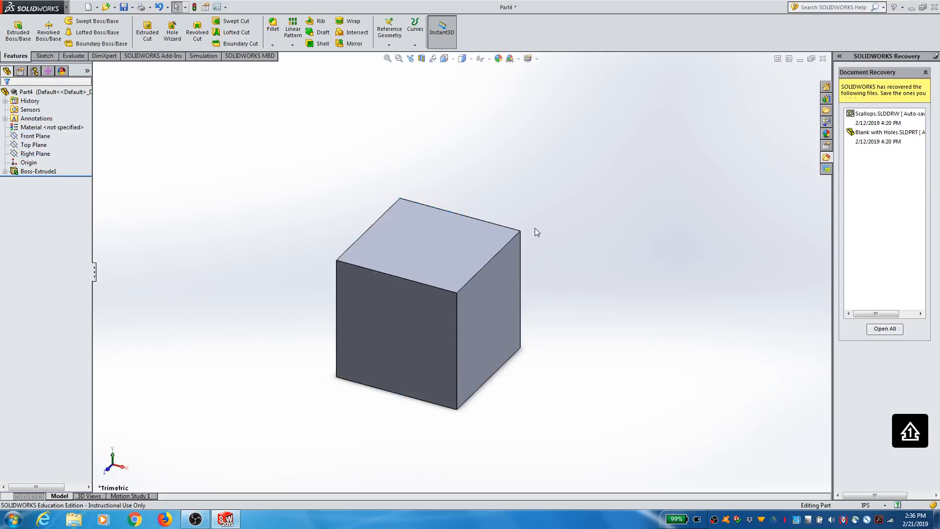
click(501, 248)
click(579, 247)
right_click(532, 216)
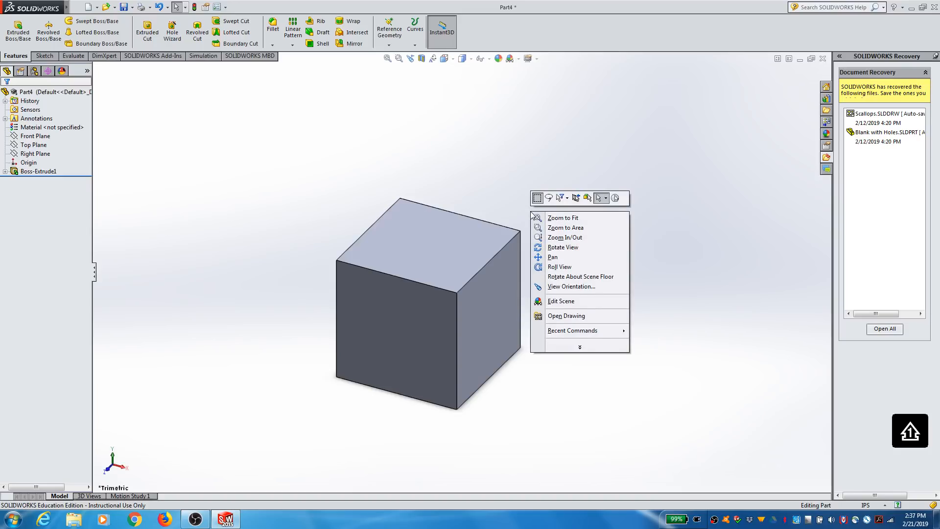
click(518, 188)
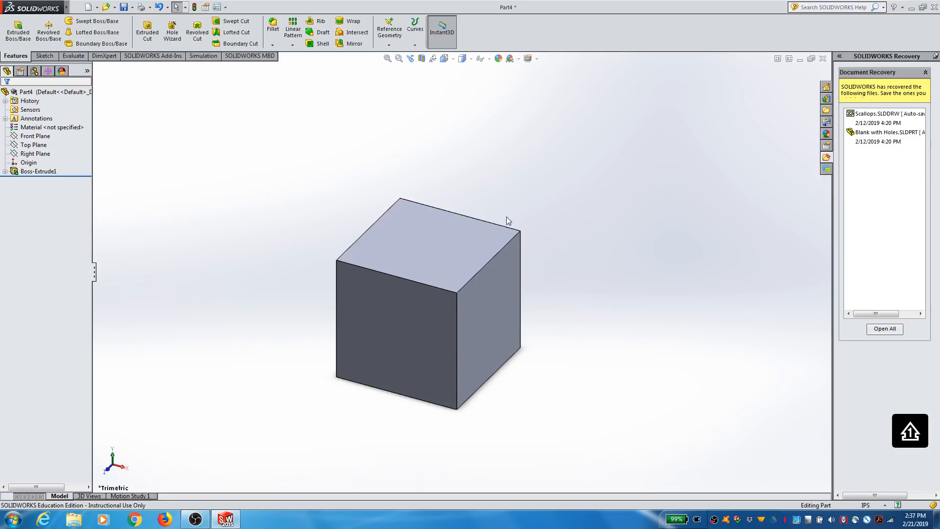
Zoom in and out around different points on and beside the cube to examine how the zoom centre behaves.
scroll(540, 217, down, 2)
scroll(372, 318, up, 4)
scroll(381, 333, down, 3)
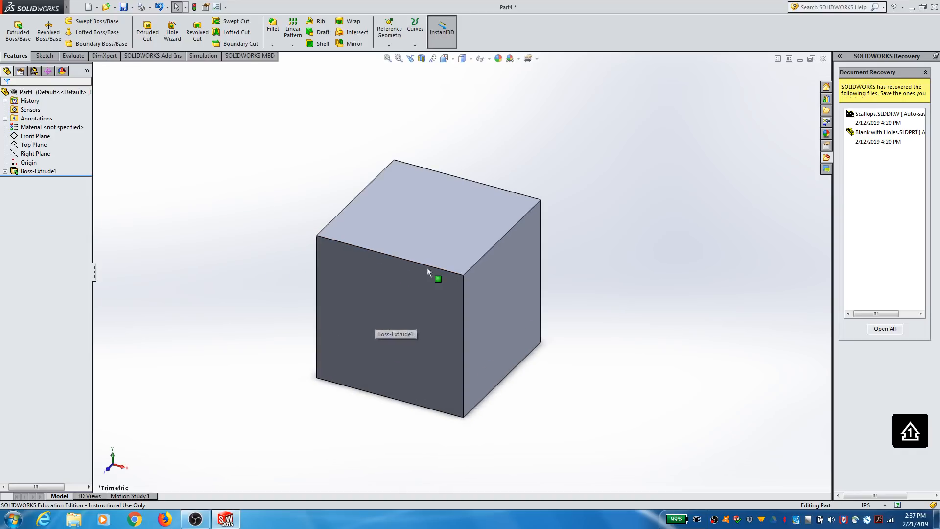
scroll(428, 262, up, 3)
scroll(428, 263, down, 2)
scroll(440, 293, up, 4)
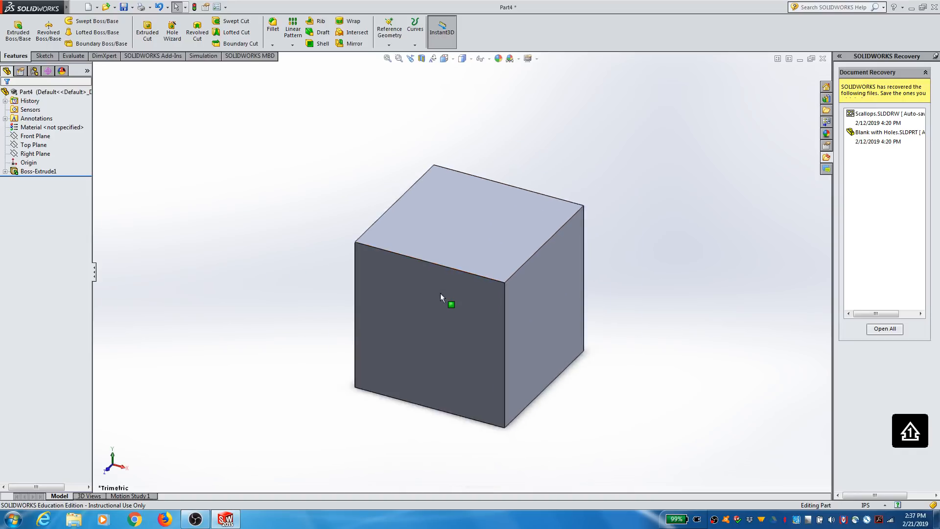
scroll(622, 315, down, 3)
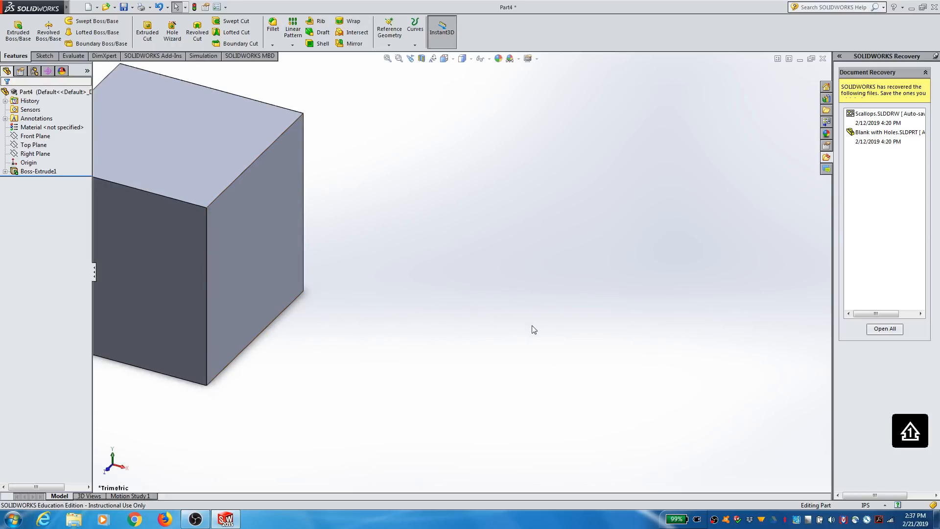
scroll(555, 335, up, 3)
scroll(647, 293, down, 3)
scroll(647, 292, up, 4)
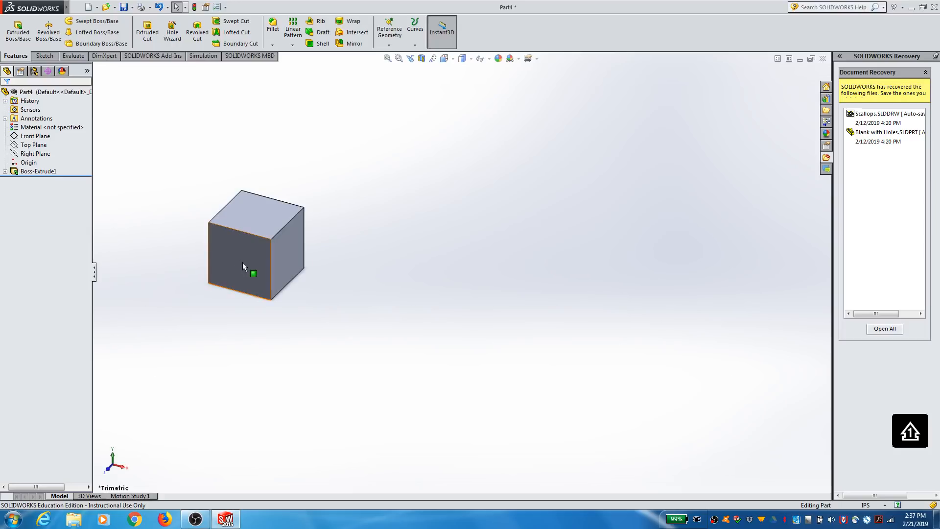
scroll(246, 262, down, 2)
scroll(337, 236, up, 2)
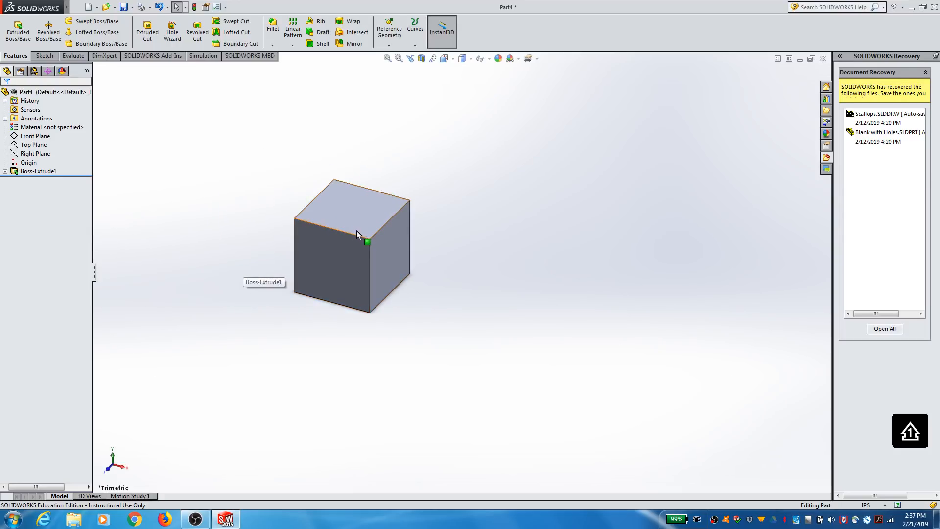
Rotate the cube and zoom in and out to examine it from different angles and distances.
middle_drag(356, 232, 341, 220)
scroll(340, 220, down, 1)
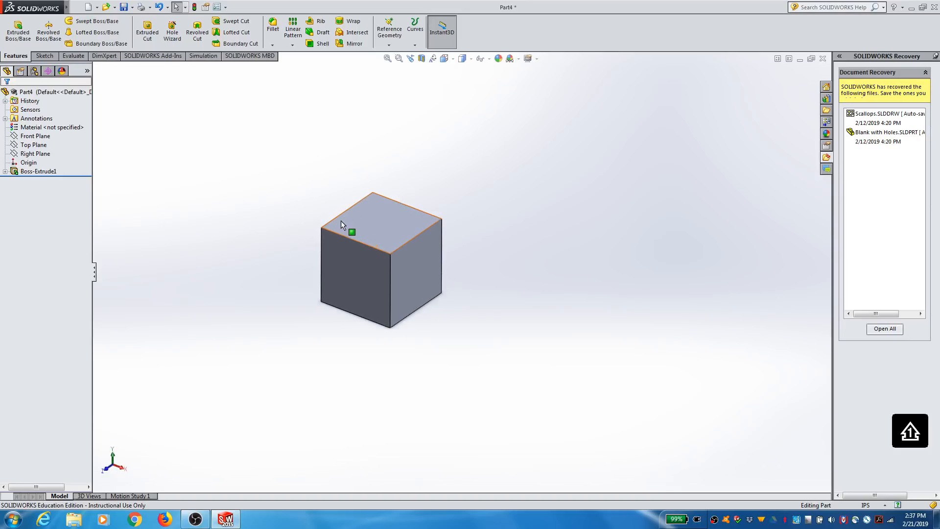
scroll(387, 306, down, 1)
click(392, 286)
click(474, 318)
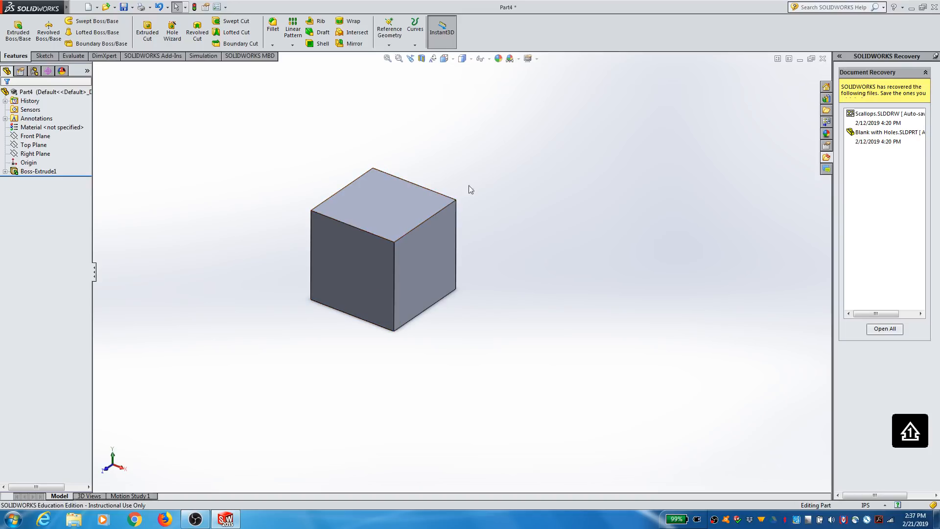
right_click(480, 182)
click(459, 168)
scroll(369, 240, down, 1)
scroll(369, 240, down, 3)
scroll(466, 308, up, 3)
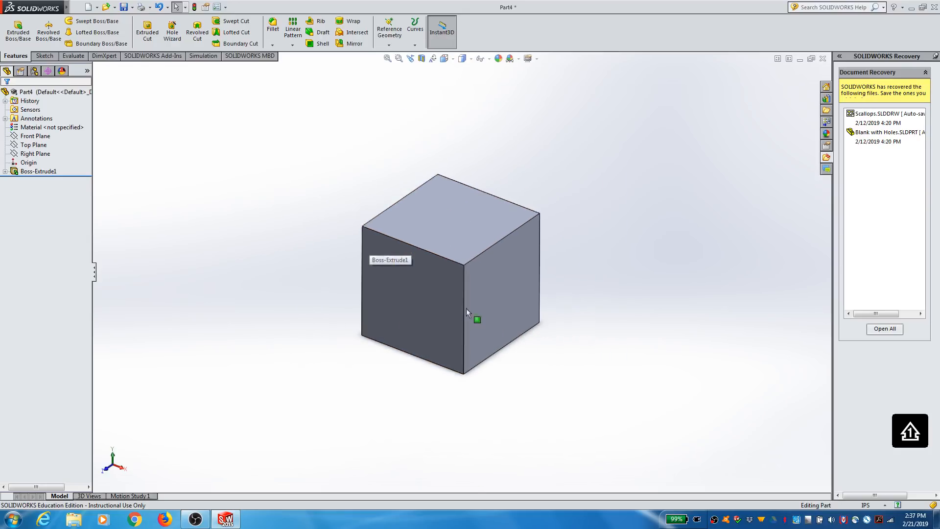
scroll(480, 325, down, 2)
scroll(389, 298, up, 3)
scroll(412, 293, down, 3)
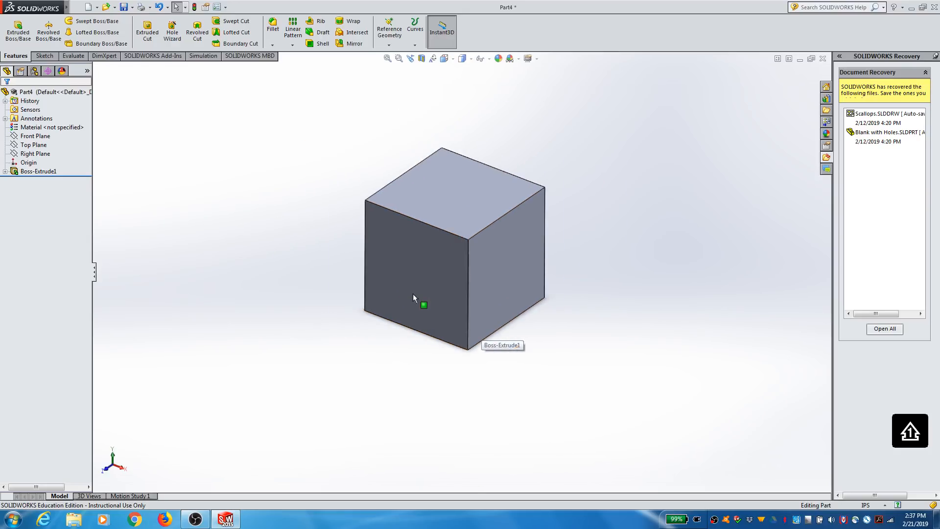
middle_drag(471, 240, 463, 263)
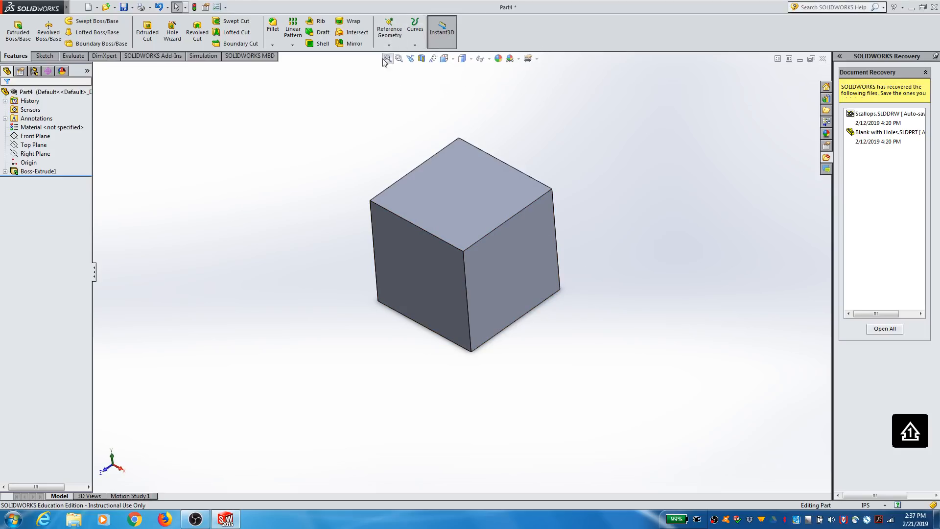
View the cube in the standard isometric and front orientations, and return to the isometric view.
click(441, 38)
click(446, 59)
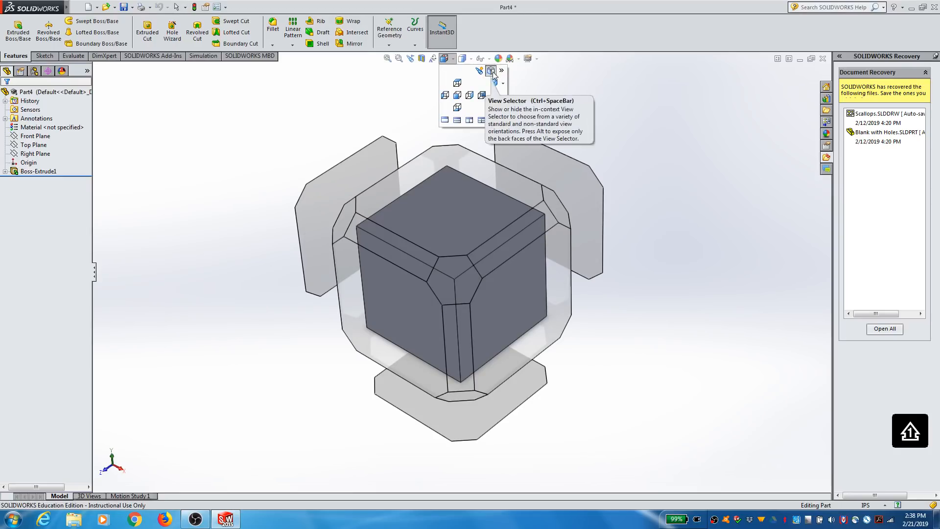
click(451, 281)
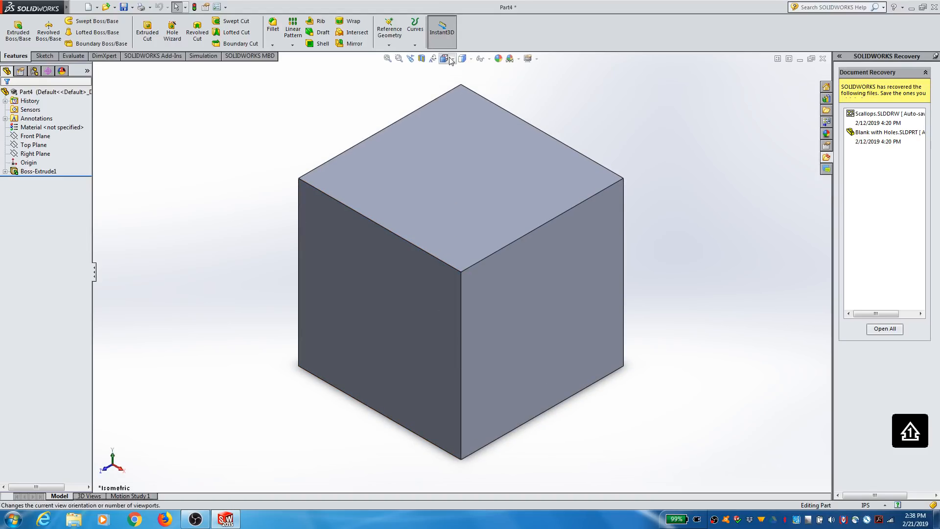
click(450, 58)
click(417, 330)
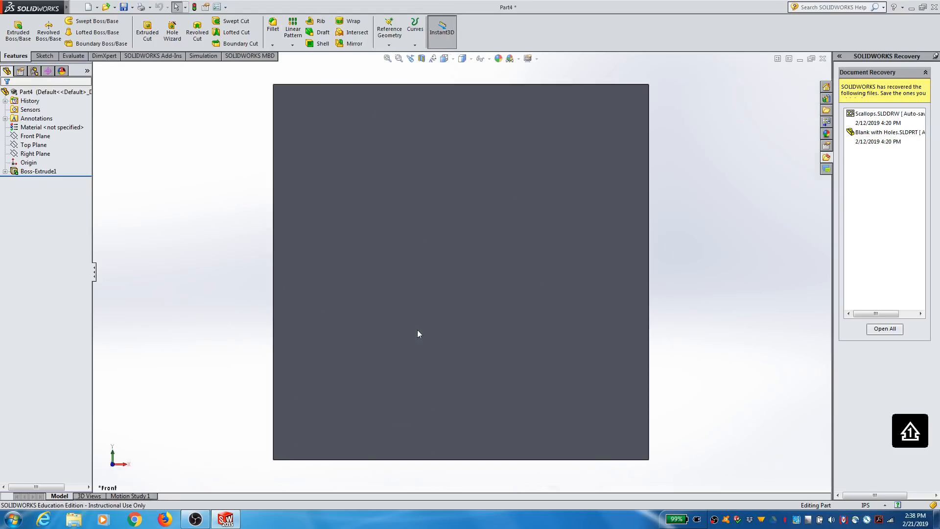
click(443, 61)
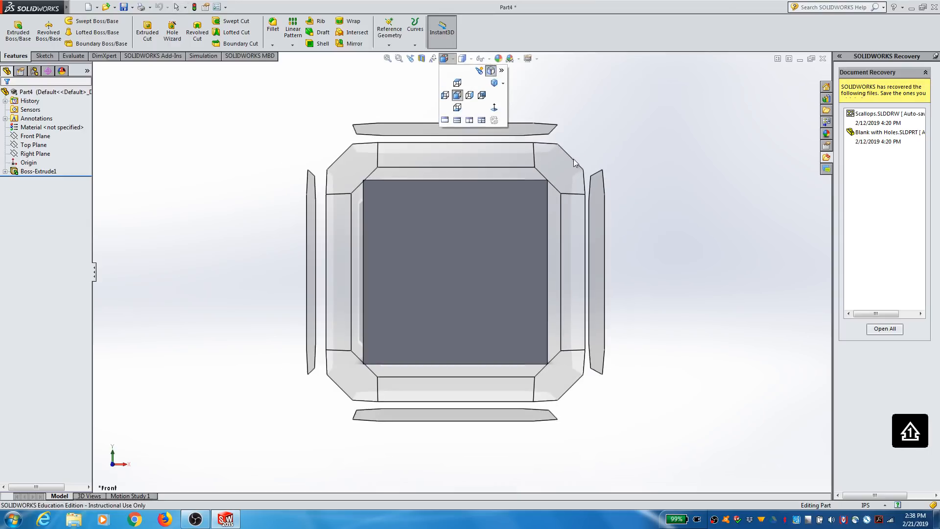
click(559, 174)
scroll(530, 291, up, 3)
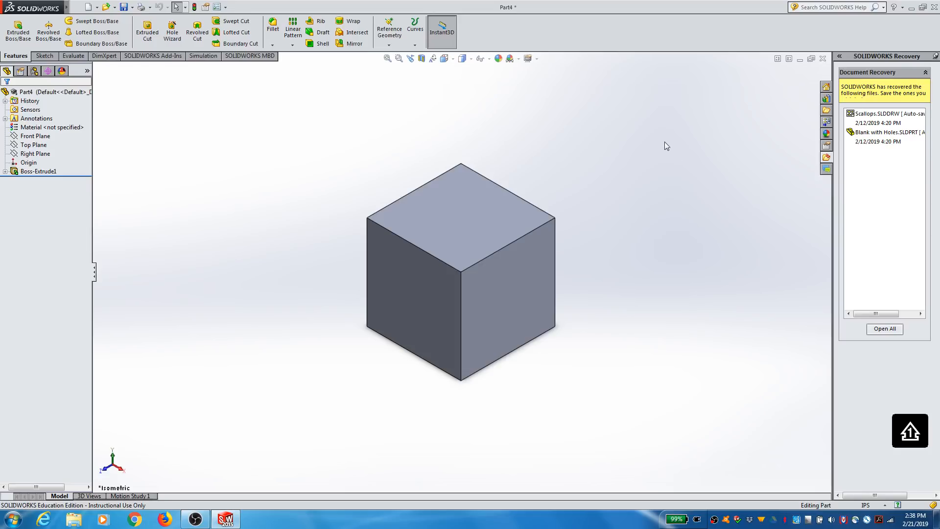
Save the cube part on the Desktop as MySecondPart.
click(123, 7)
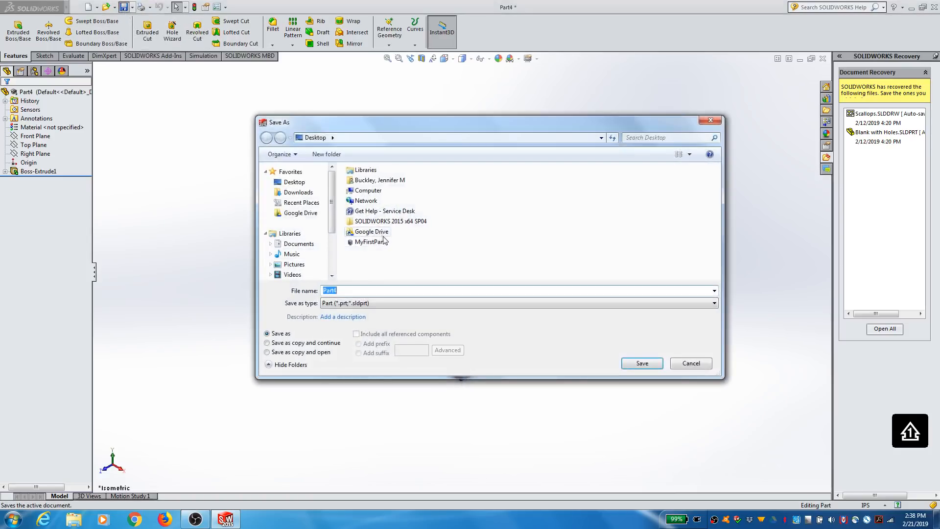
click(382, 242)
click(356, 292)
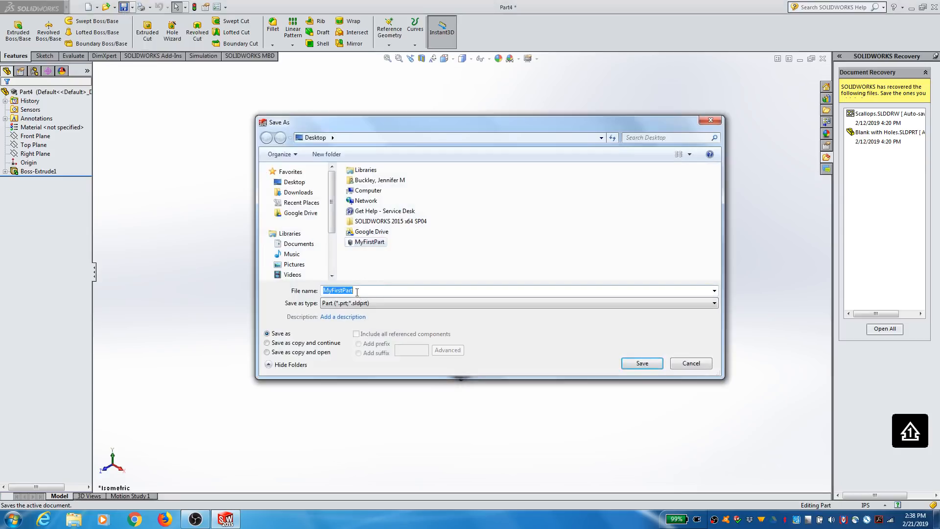
click(357, 291)
key(BackSpace)
key(BackSpace)
key(BackSpace)
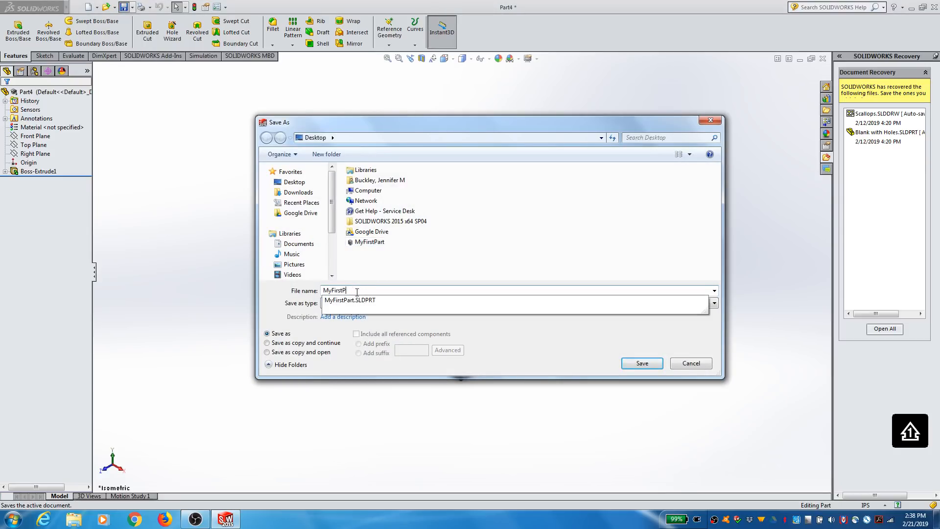
key(BackSpace)
text(SecondPa)
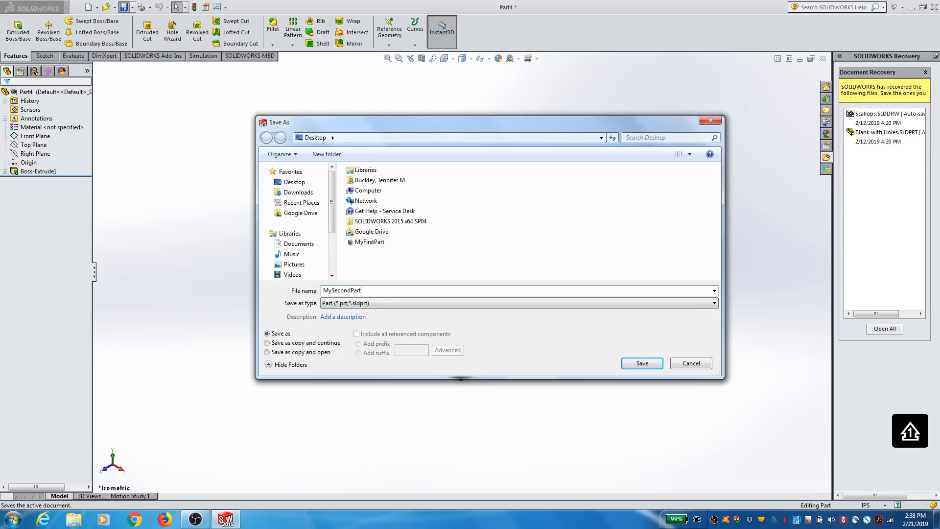
key(Return)
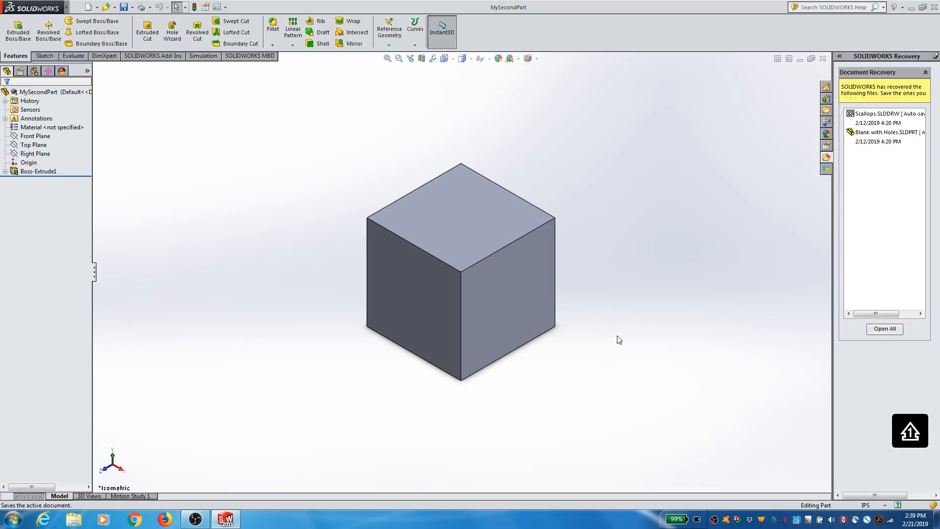
Start a new sketch on the cube's right face and orient the view to Right.
mouse_move(607, 284)
middle_down()
mouse_move(562, 287)
mouse_move(605, 282)
mouse_move(589, 248)
mouse_move(533, 212)
mouse_move(635, 232)
mouse_move(588, 276)
mouse_move(599, 276)
middle_up()
scroll(599, 276, down, 1)
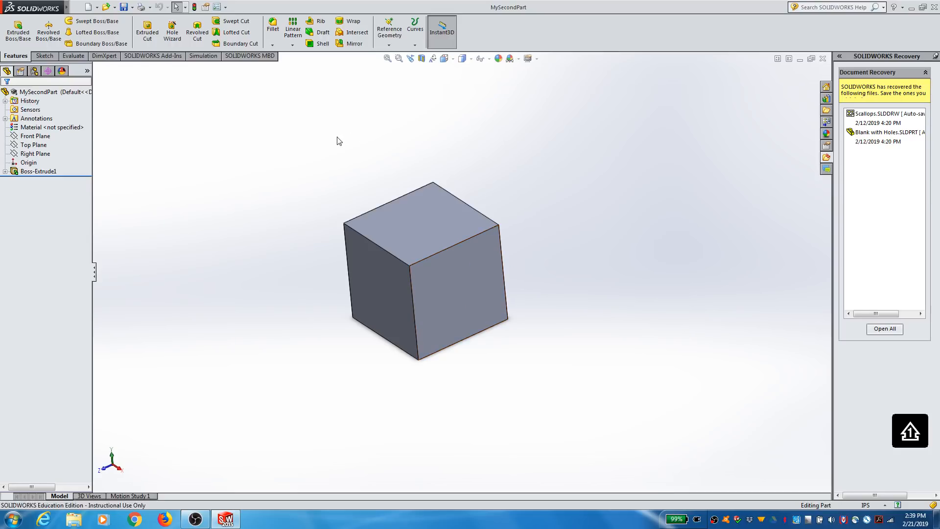
click(44, 56)
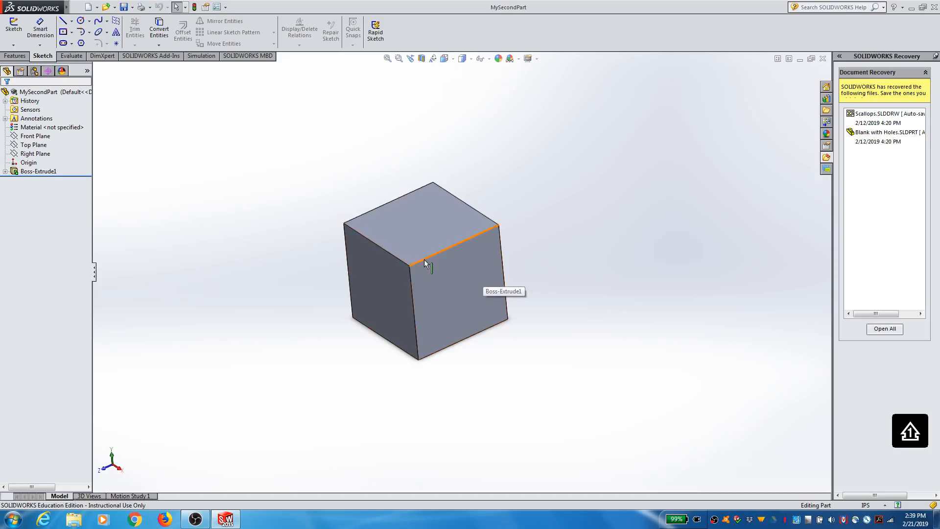
click(14, 38)
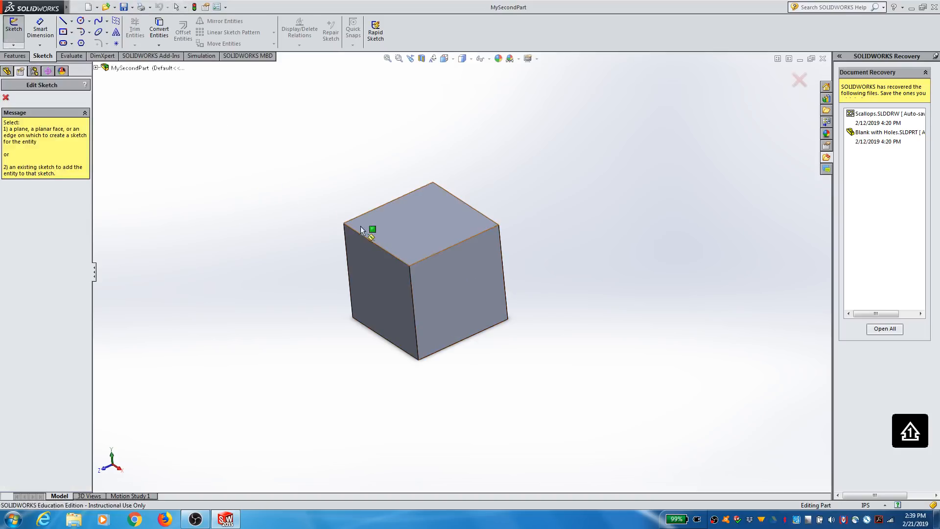
click(474, 291)
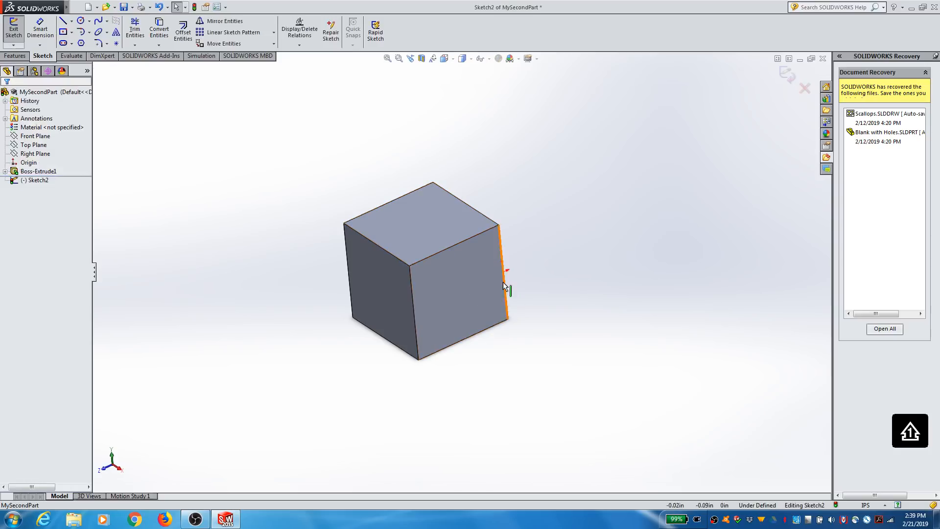
click(443, 58)
click(492, 340)
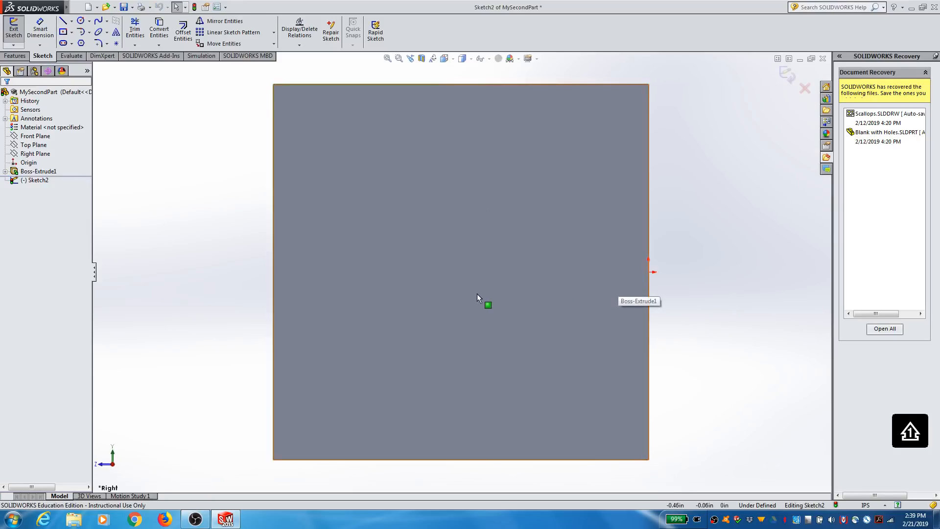
Sketch a corner rectangle about 0.59 in wide and 0.47 in high from the upper corner of the face above the origin.
click(72, 32)
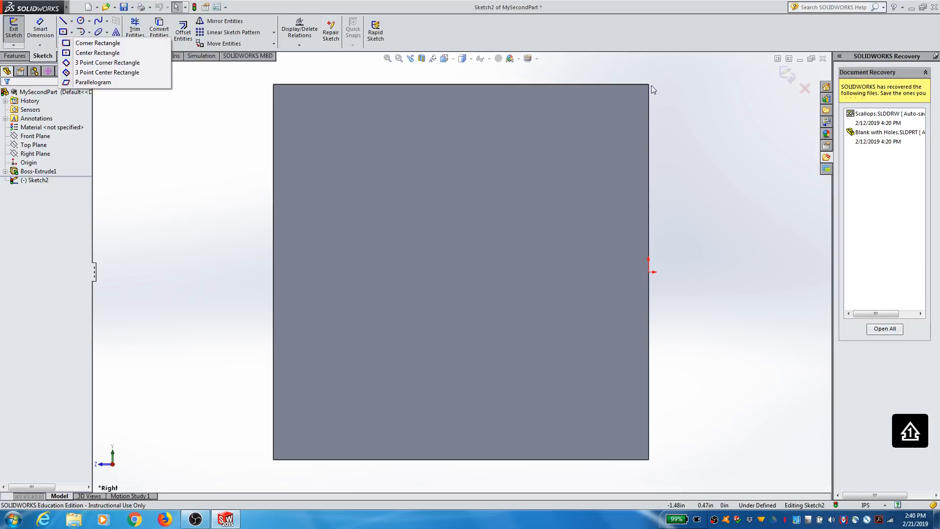
click(81, 47)
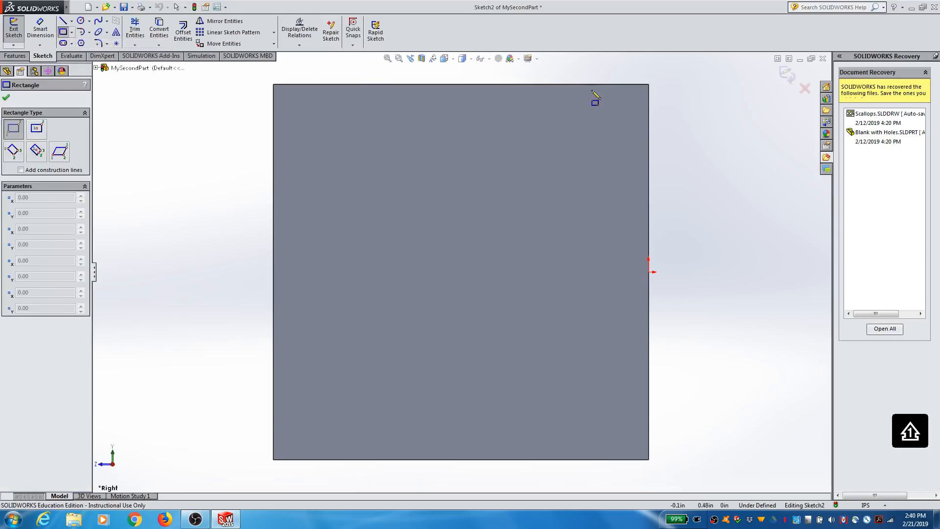
click(648, 85)
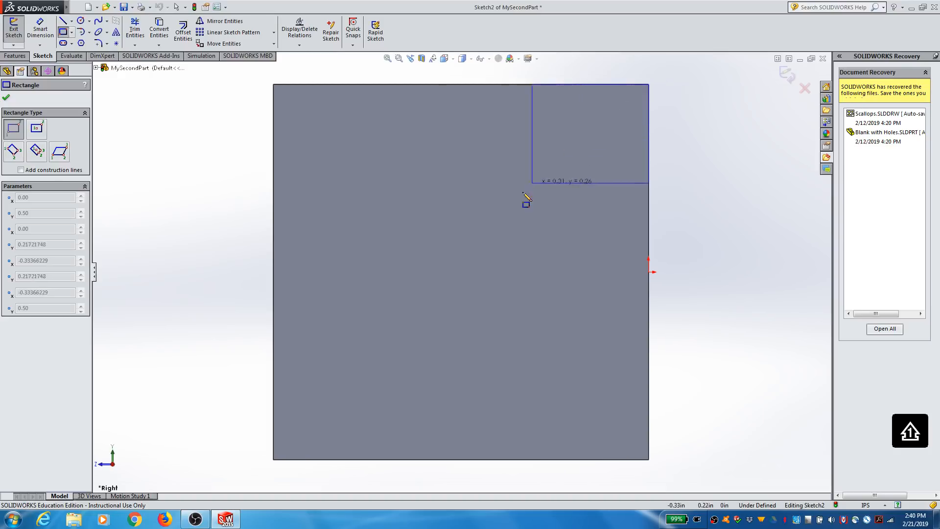
click(426, 261)
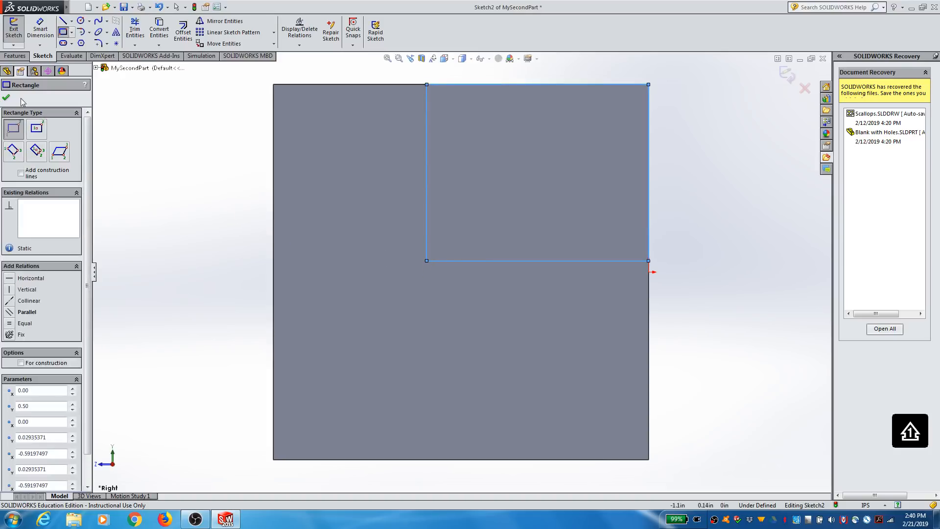
click(6, 98)
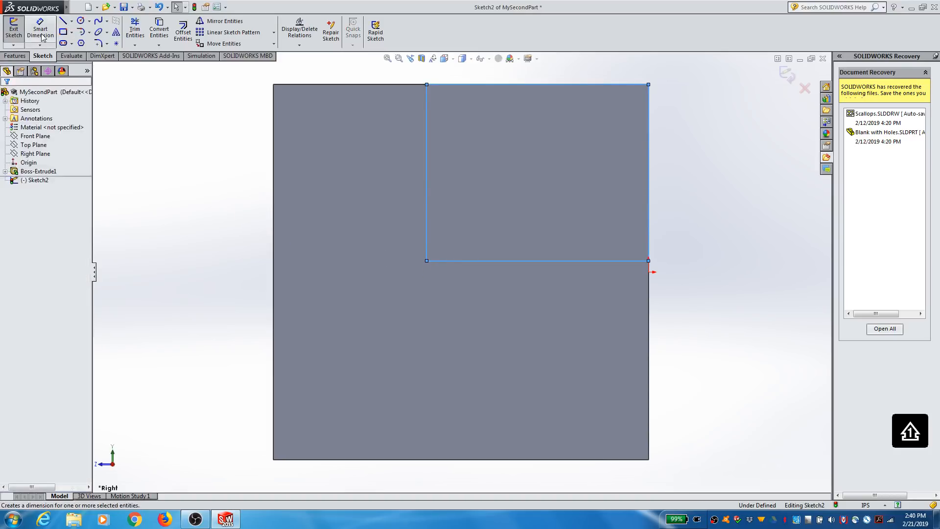
Dimension the rectangle on the cube's right face to 0.5 in wide and 0.5 in high, and exit the sketch.
click(40, 28)
click(508, 261)
click(527, 300)
text(.5)
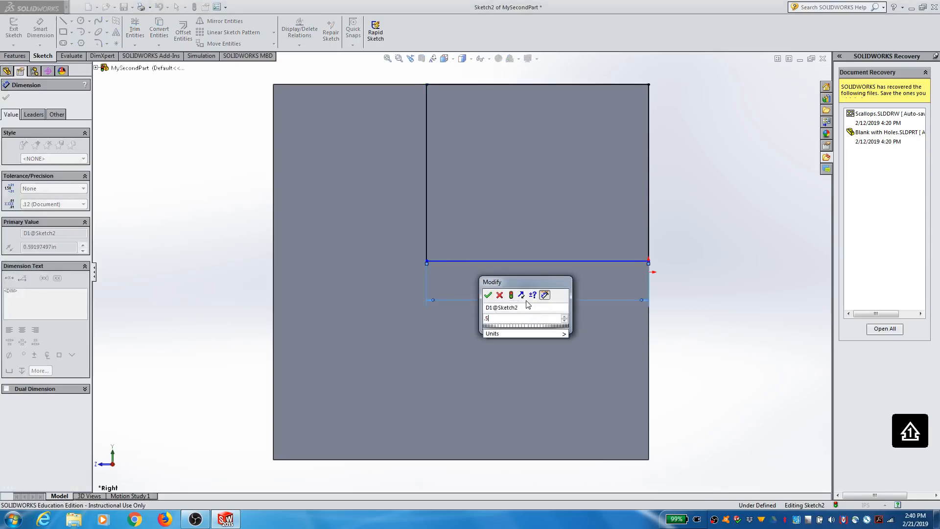
key(Return)
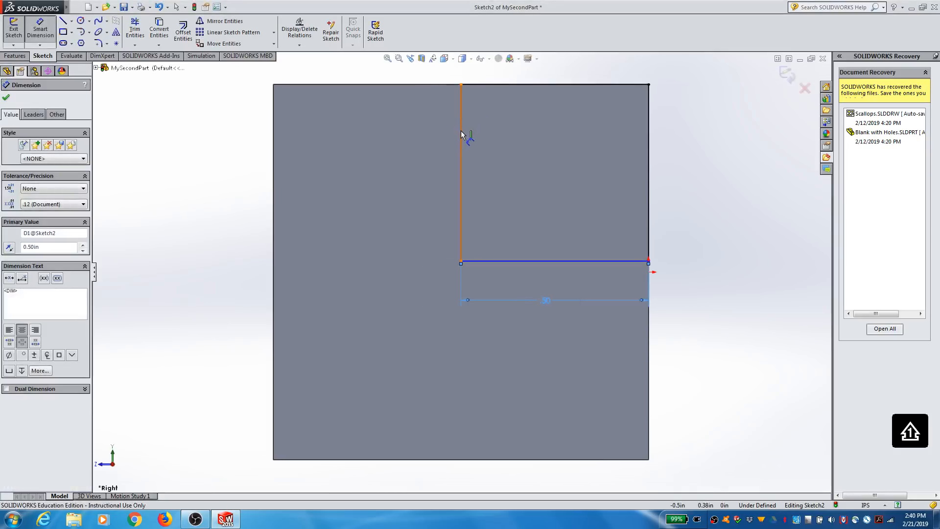
click(460, 135)
click(397, 203)
text(.5)
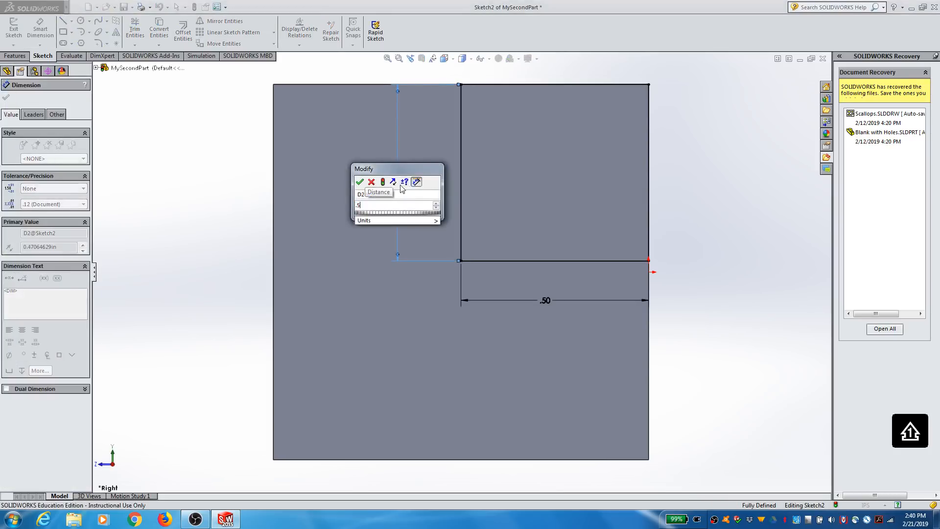
key(Return)
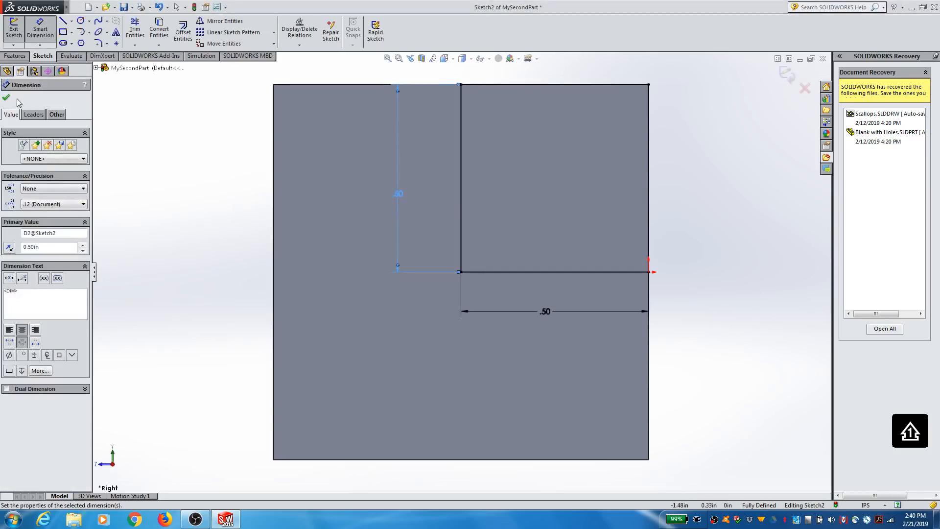
click(6, 98)
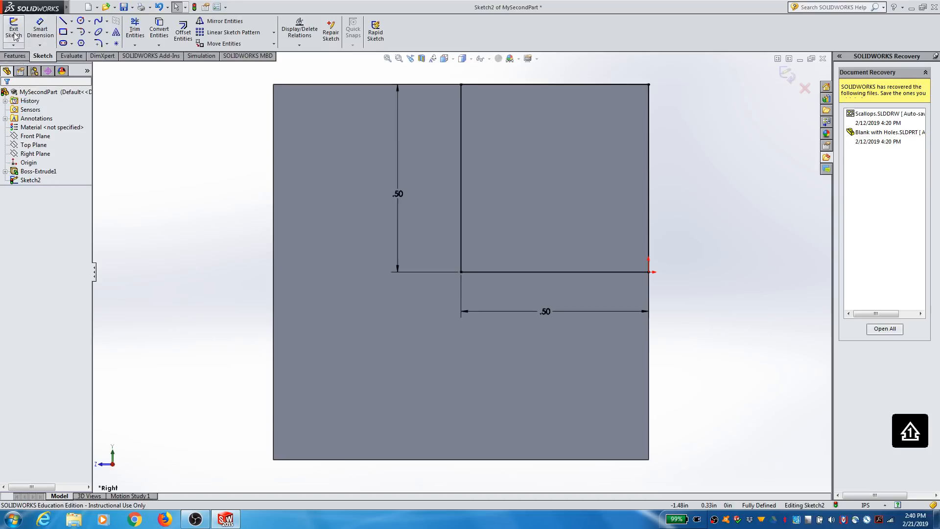
click(14, 33)
Extrude the square sketch outward from the cube's right face as a boss with a Blind depth of 0.5 in.
middle_drag(267, 296, 315, 378)
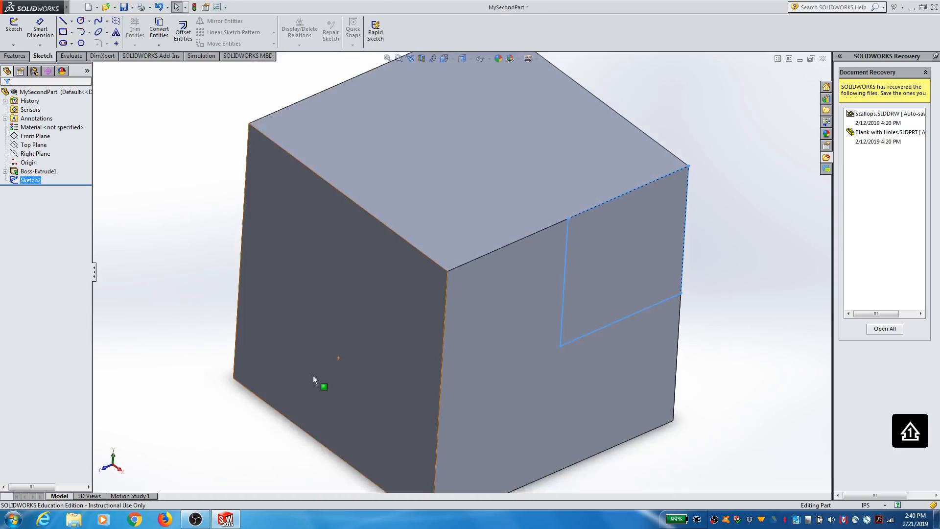
key(f)
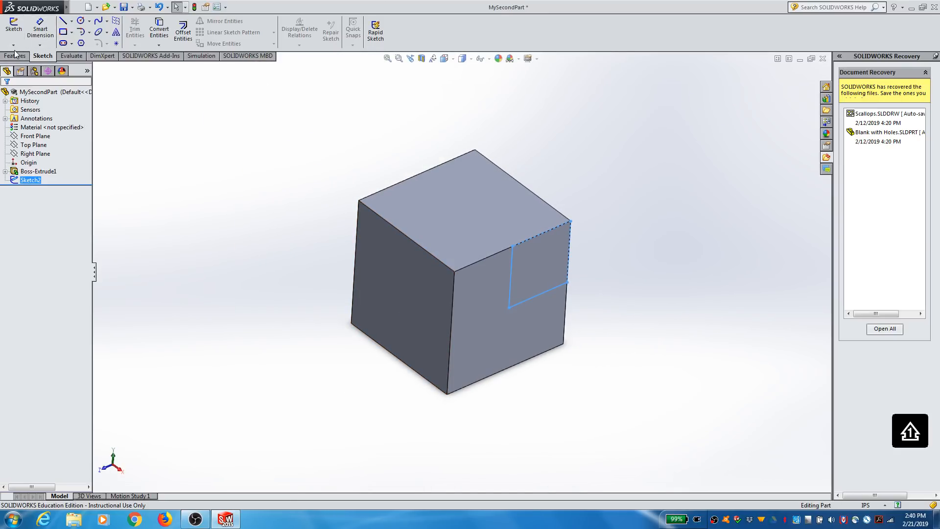
click(14, 55)
click(15, 35)
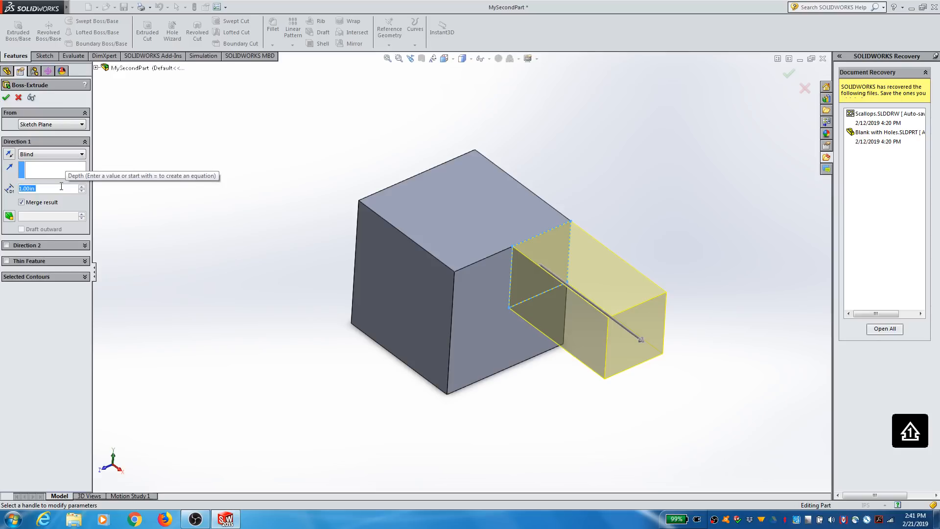
text(0.5)
key(Return)
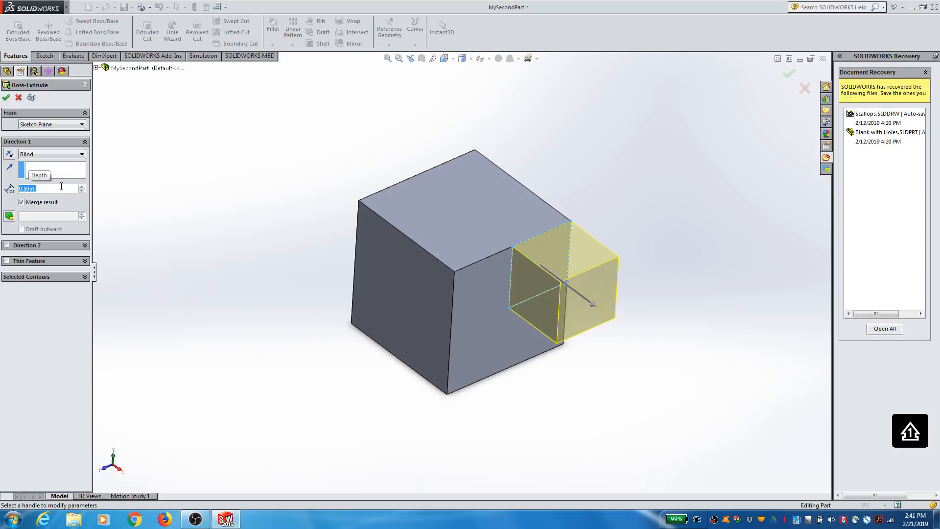
click(7, 98)
On the cube's bottom face, sketch a corner rectangle about 0.53 in wide and 0.61 in high from the back corner opposite the small boss.
middle_drag(656, 342, 538, 284)
click(758, 360)
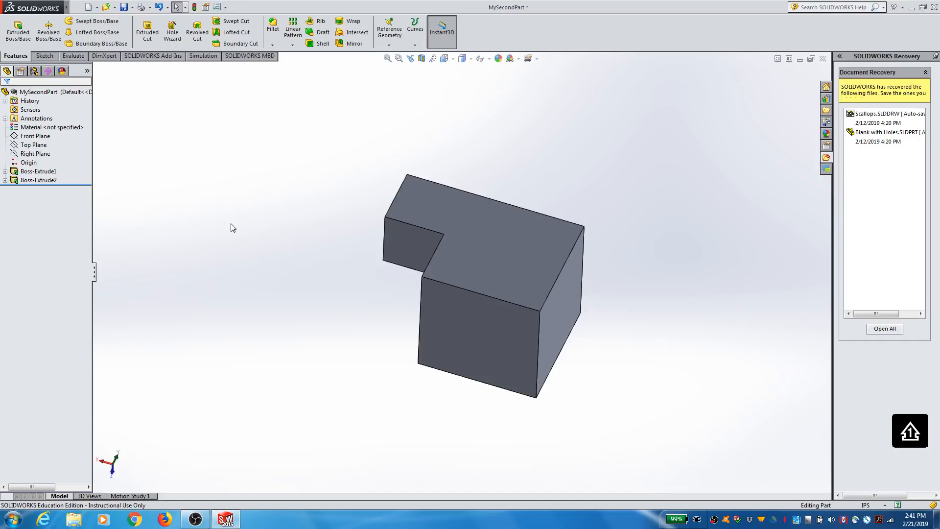
click(53, 57)
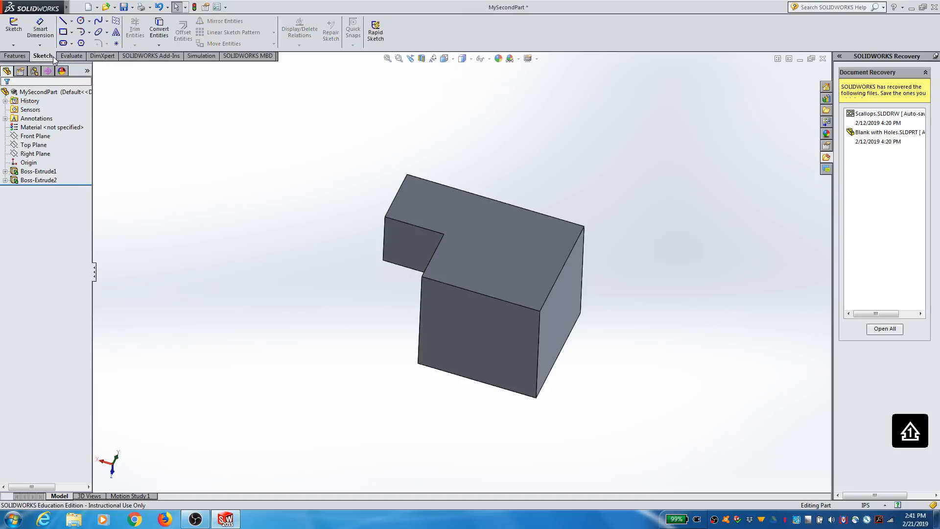
click(17, 28)
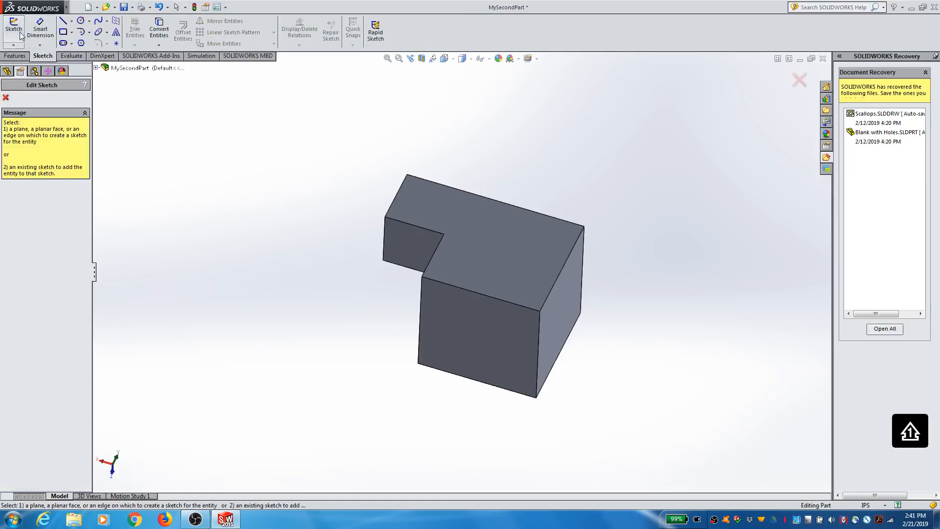
click(459, 318)
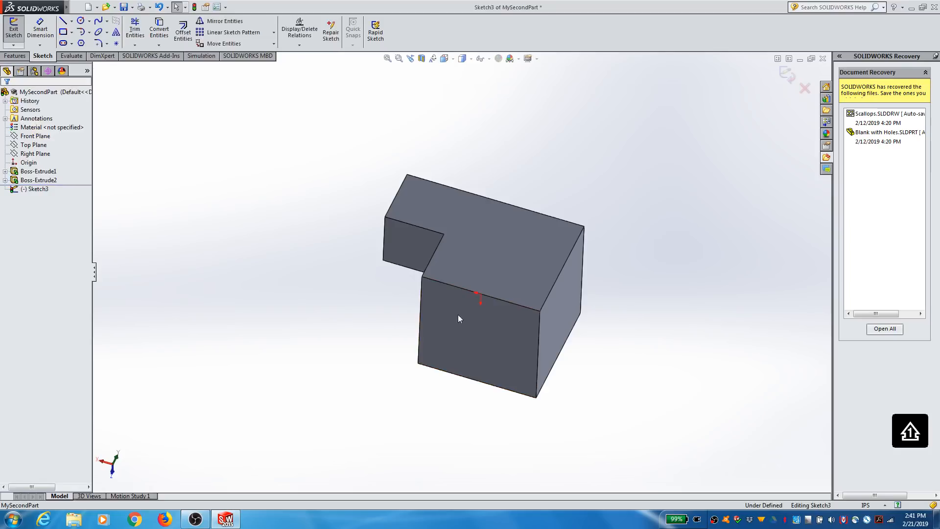
click(64, 33)
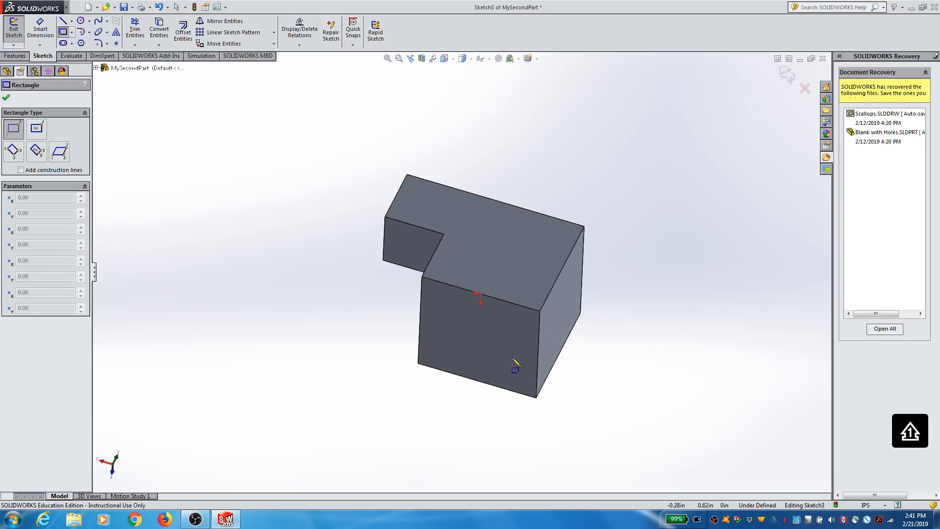
click(539, 311)
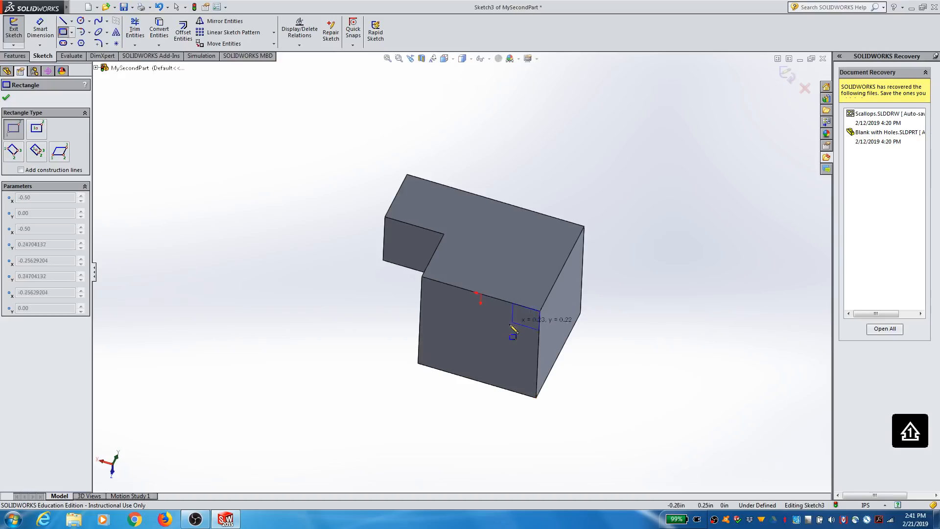
click(475, 347)
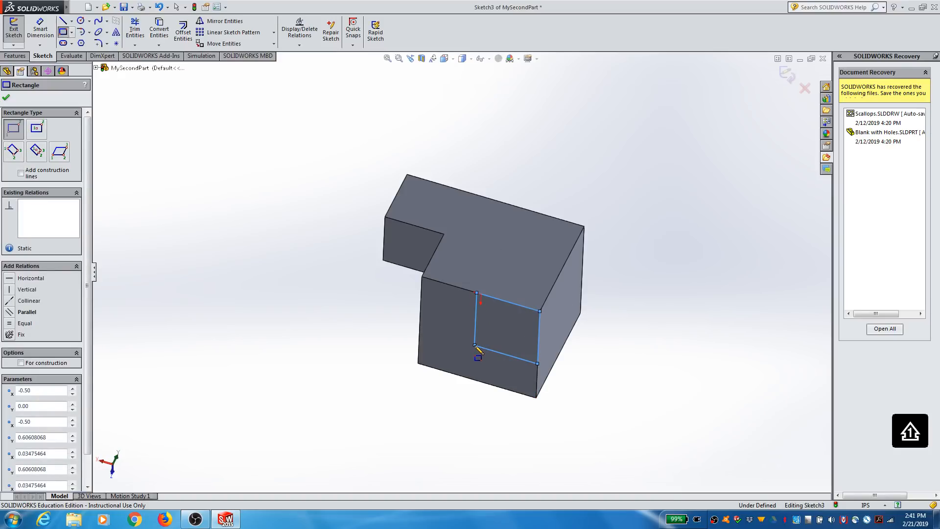
click(7, 97)
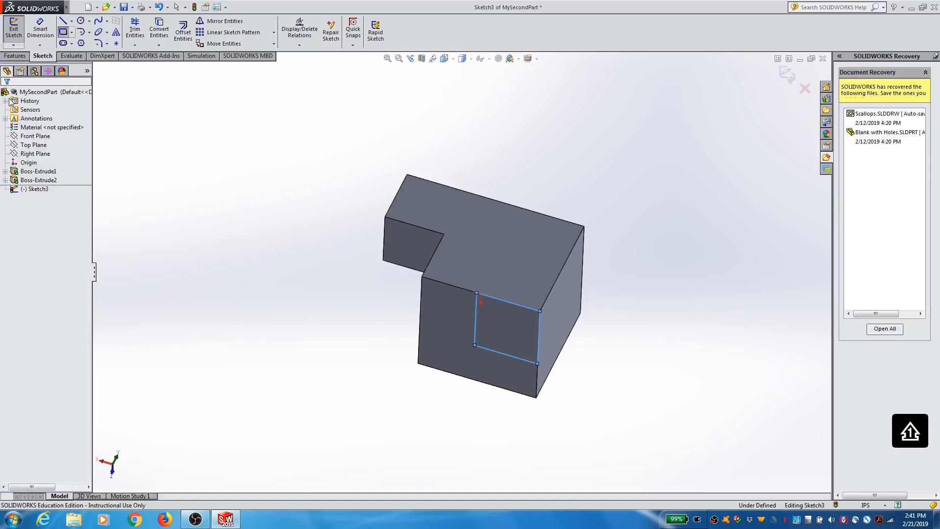
Orient the view squarely to the cube's bottom face and set the rectangle's width to 0.5 in.
click(448, 60)
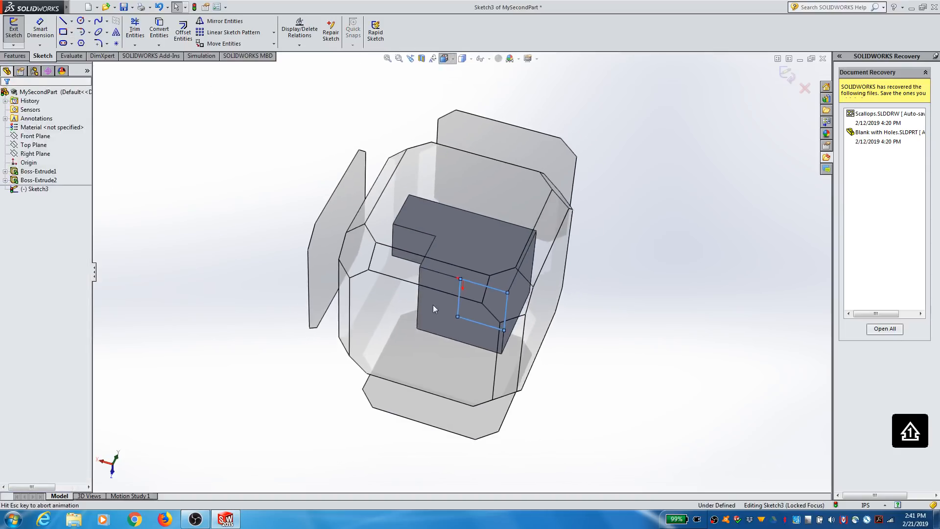
click(426, 331)
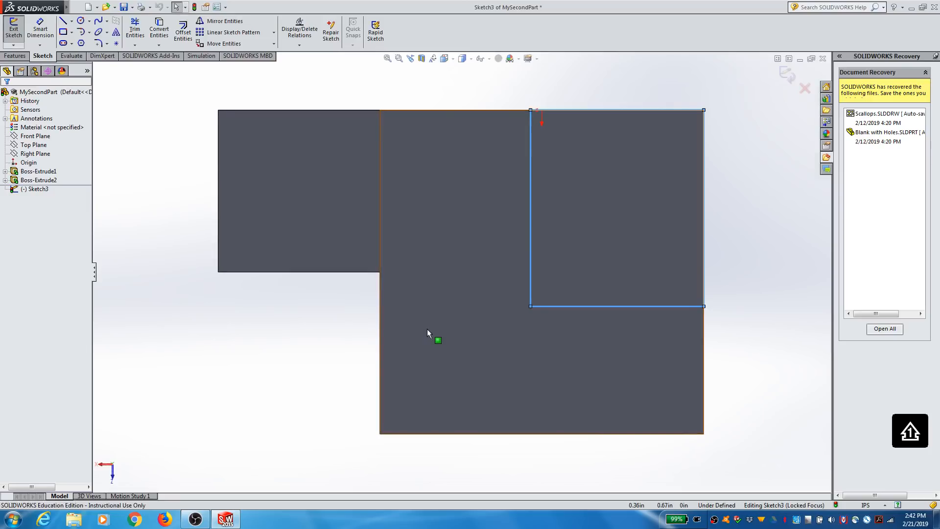
click(41, 29)
click(631, 306)
click(620, 334)
text(.5)
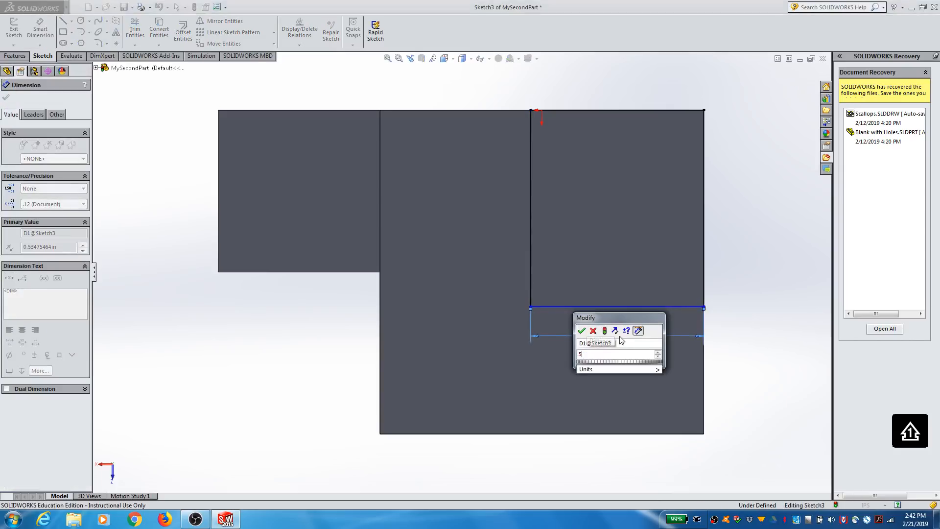
key(Return)
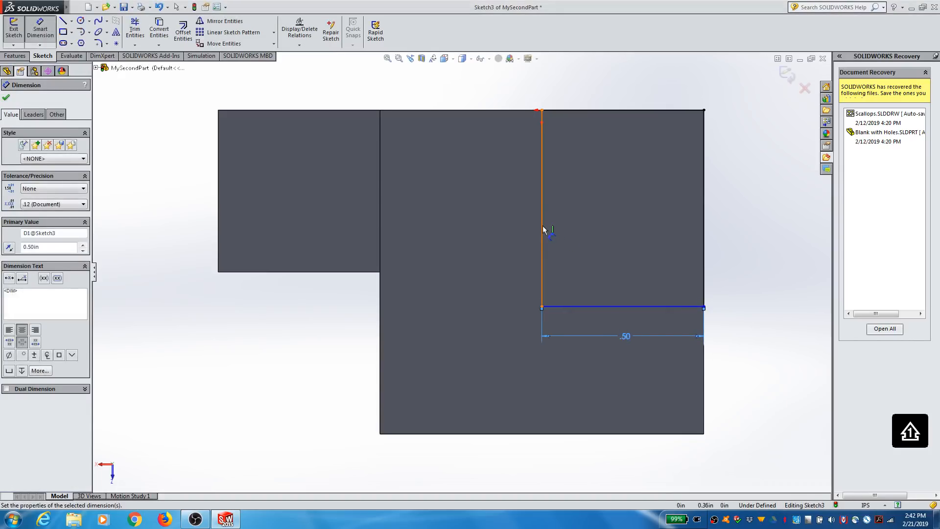
Dimension the rectangle's height on the bottom face to 0.5 in.
click(542, 230)
click(507, 220)
key(BackSpace)
text(.5)
key(Return)
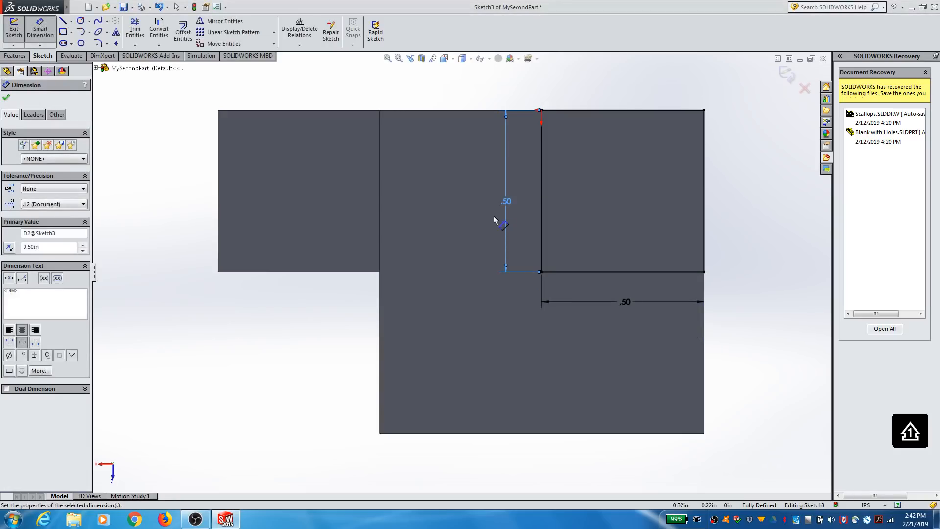
key(Escape)
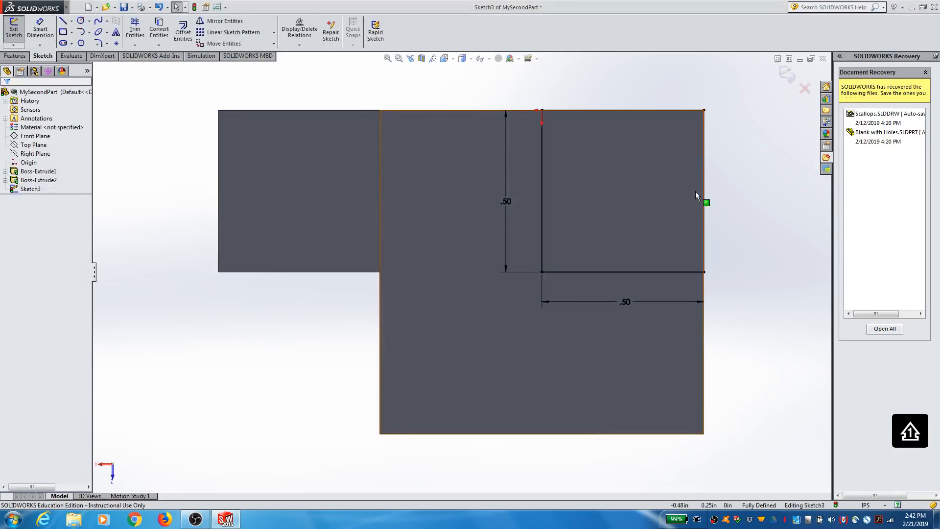
Exit the sketch and start an Extruded Cut from the square on the bottom face.
middle_drag(728, 164, 709, 245)
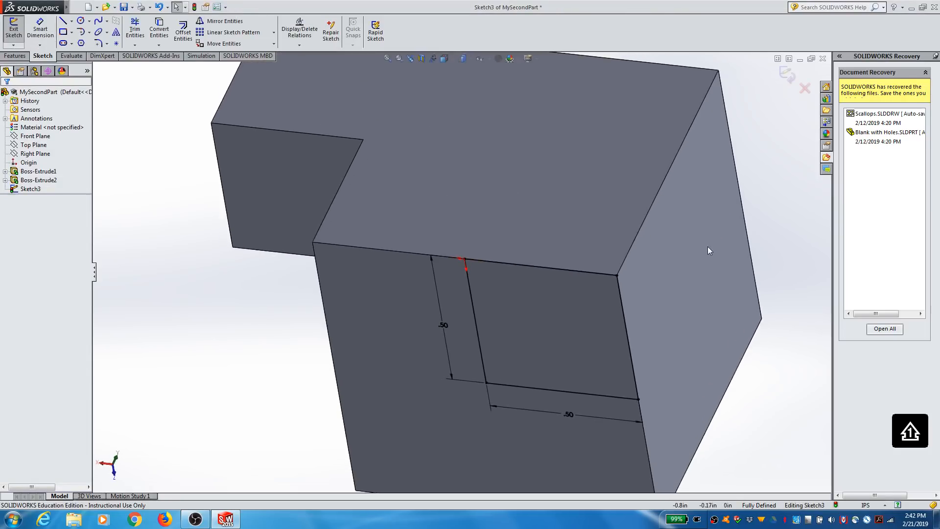
key(f)
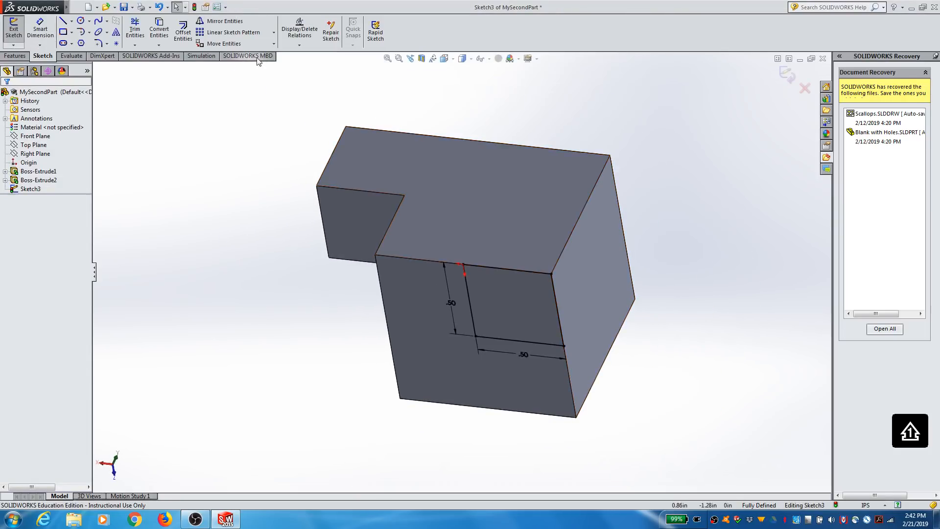
click(13, 27)
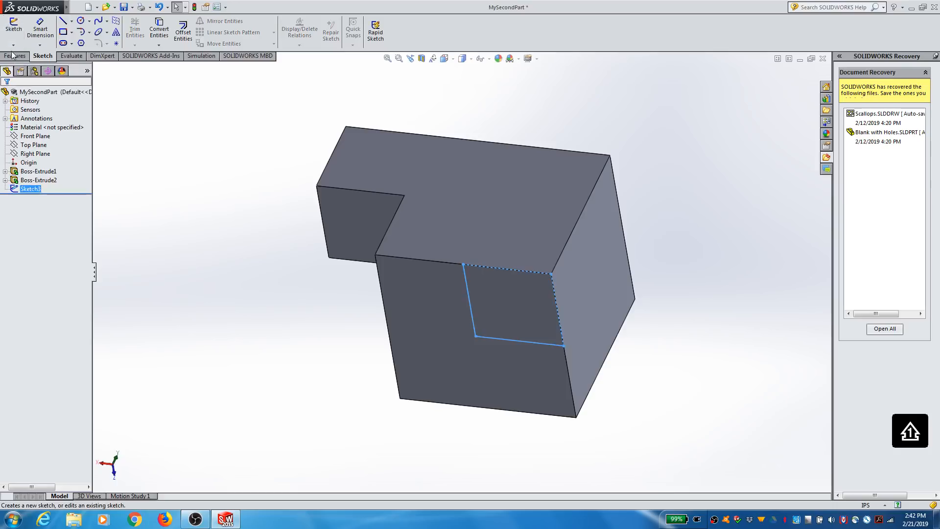
click(14, 56)
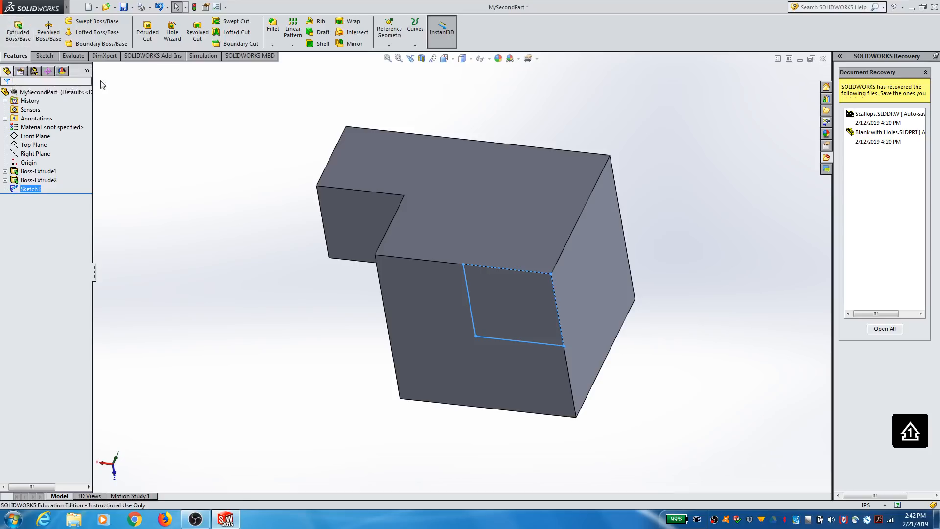
click(147, 42)
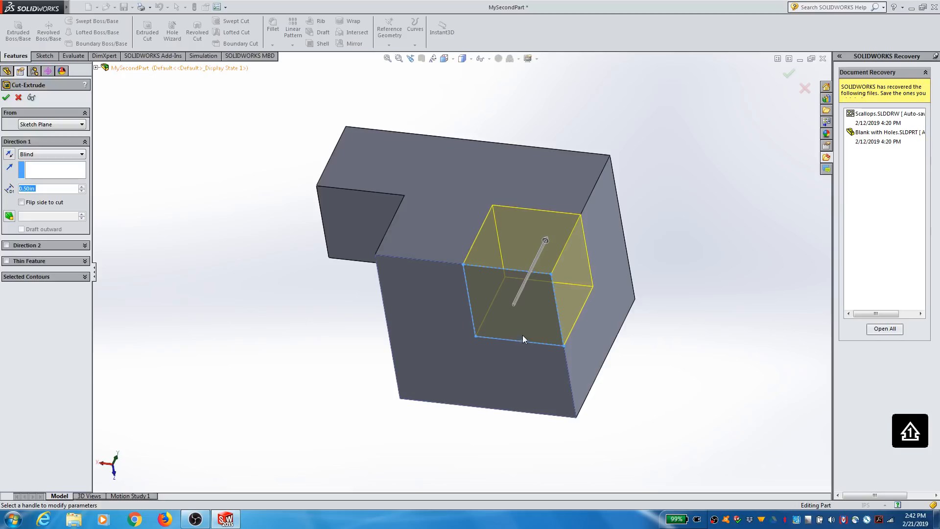
Try cut depths of 0.25 in and 0.75 in and the Through All end condition.
text(0.25)
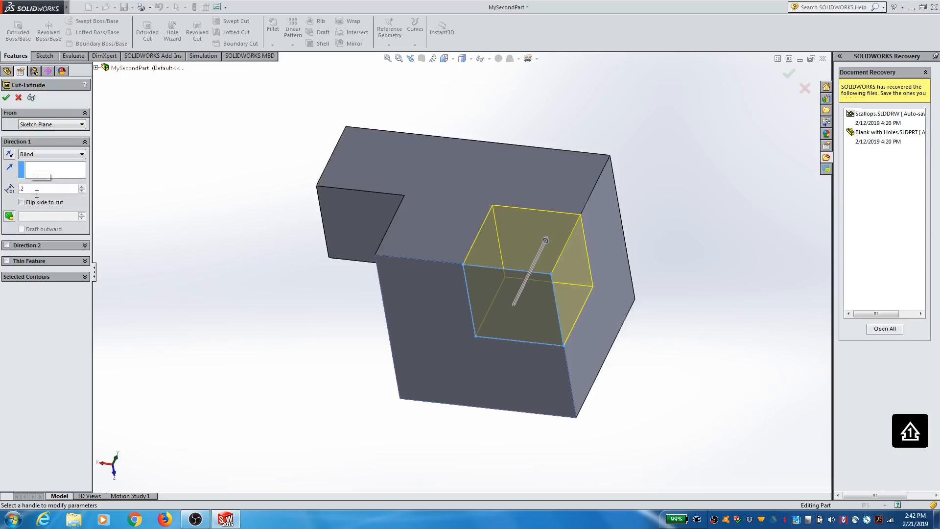
key(Return)
text(0.75in)
key(Return)
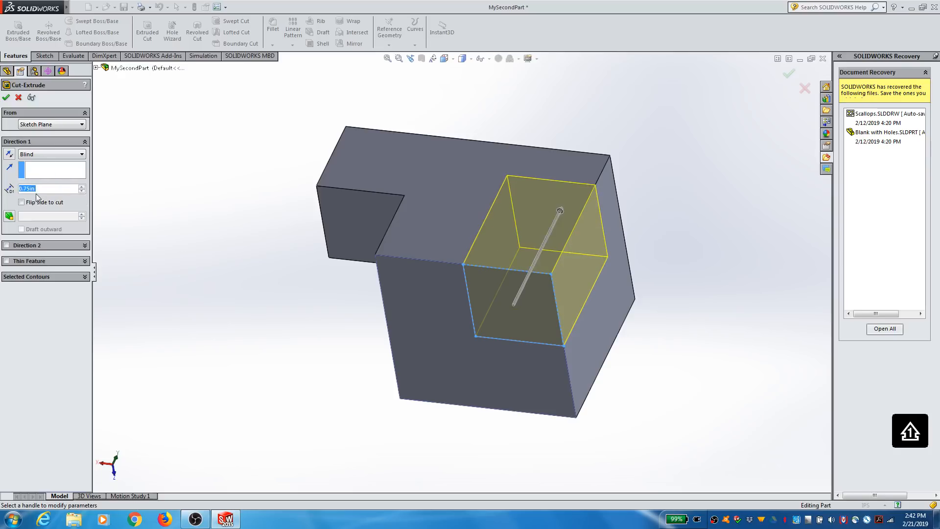
click(62, 154)
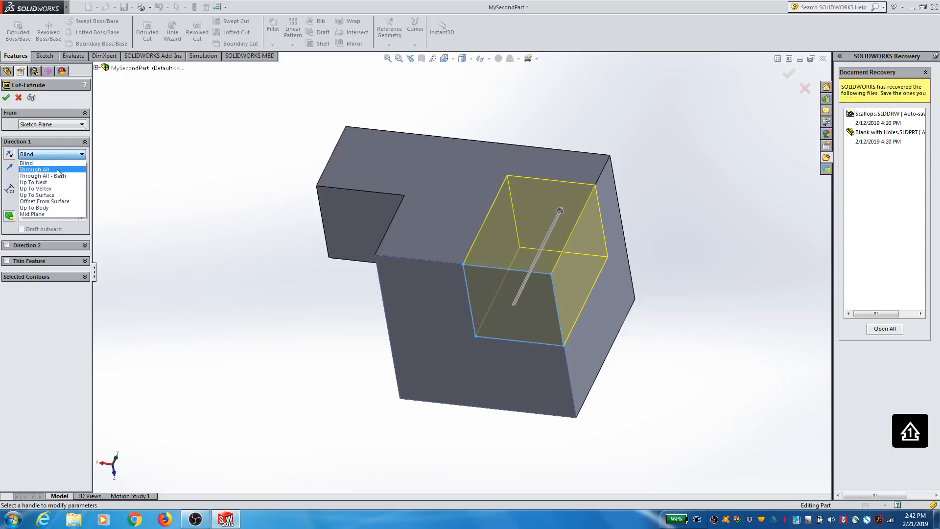
click(58, 169)
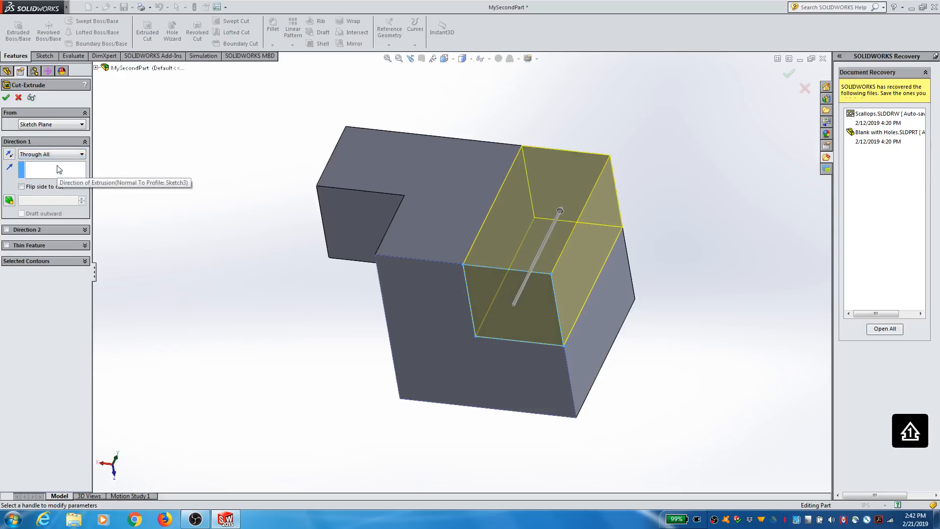
Cut the square into the cube with the Blind end condition and a depth of 0.5 in.
click(57, 155)
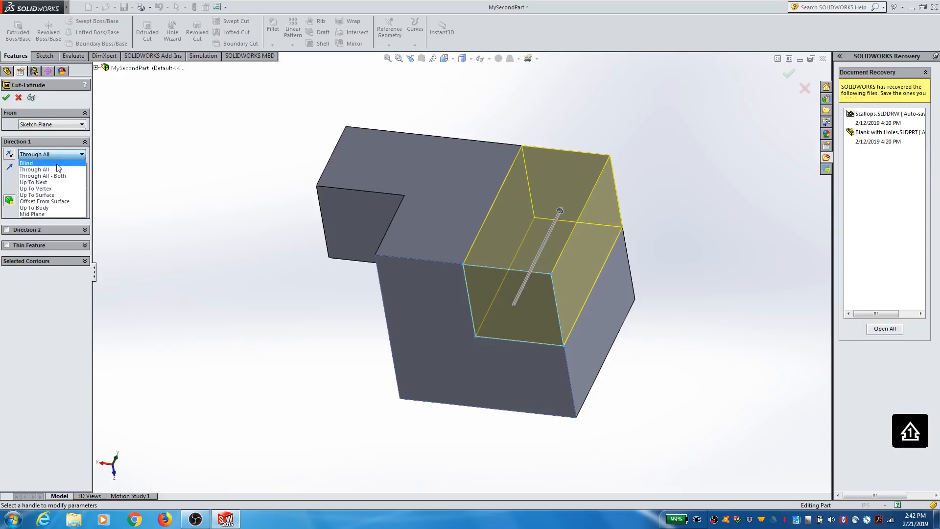
click(57, 163)
text(0.5)
key(Return)
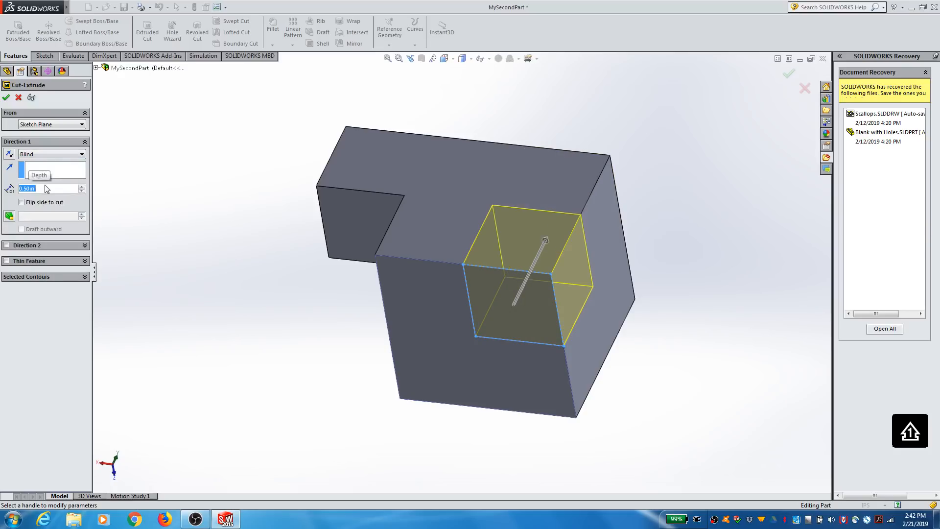
click(6, 97)
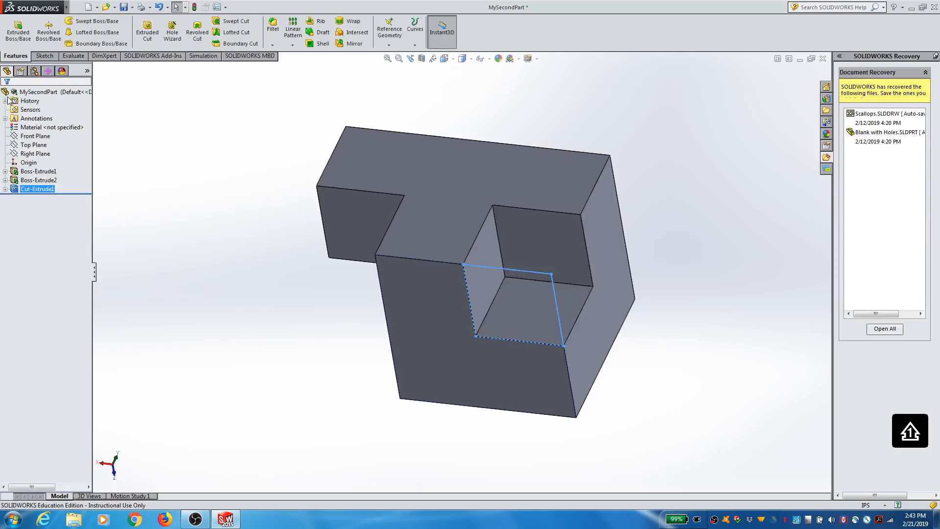
click(225, 319)
middle_drag(224, 318, 206, 432)
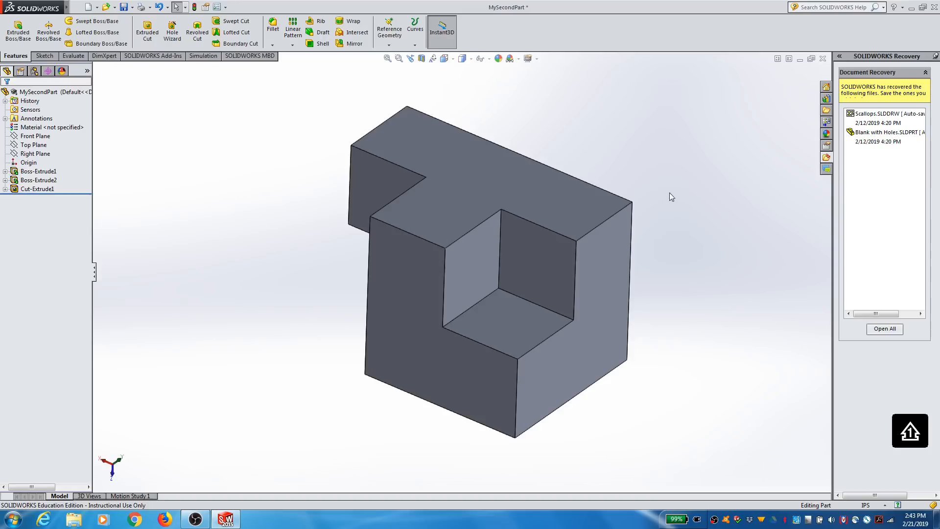
key(f)
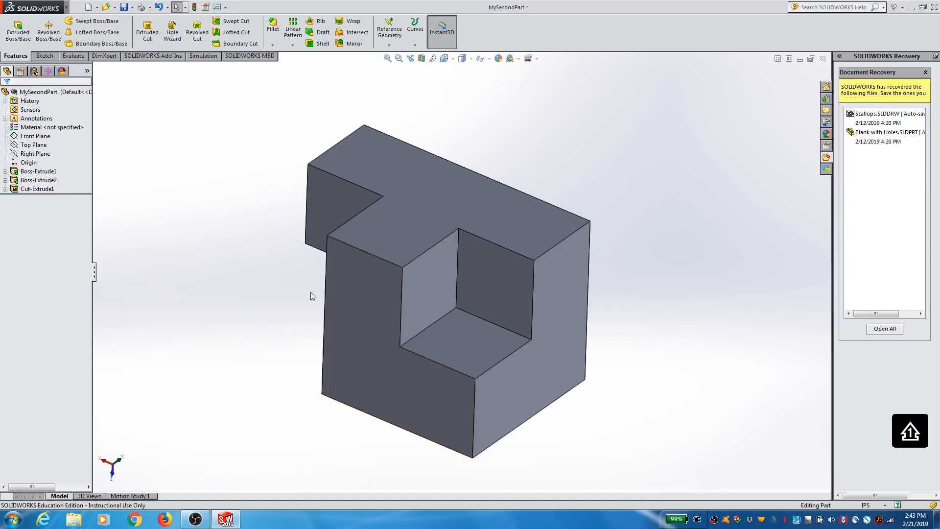
key(z)
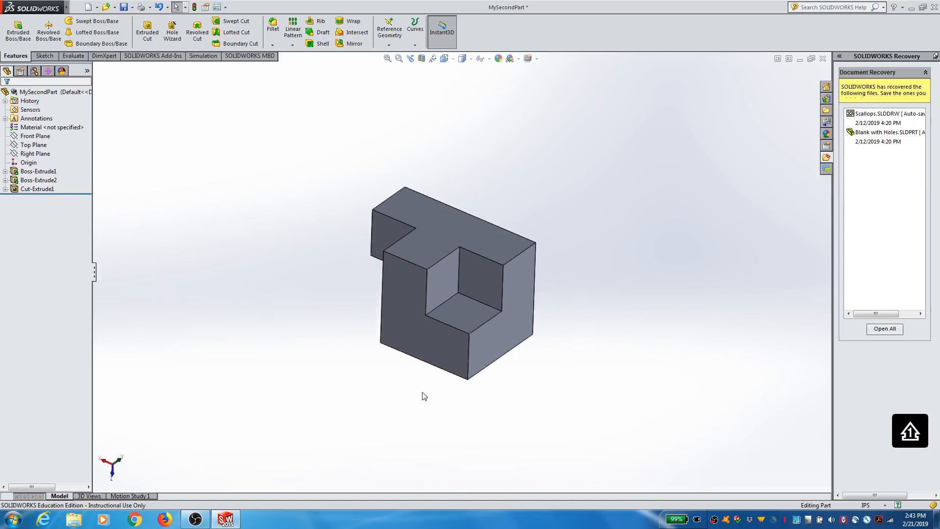
middle_drag(430, 397, 404, 384)
scroll(403, 384, down, 2)
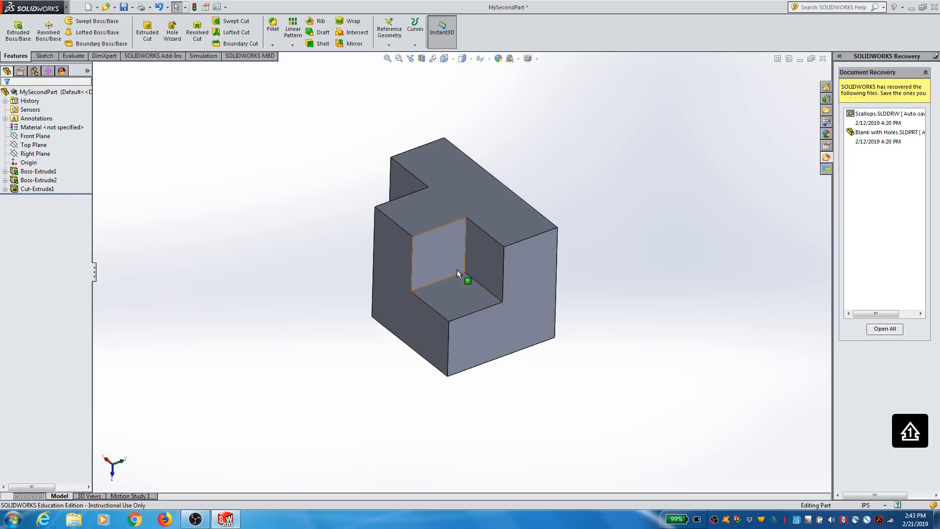